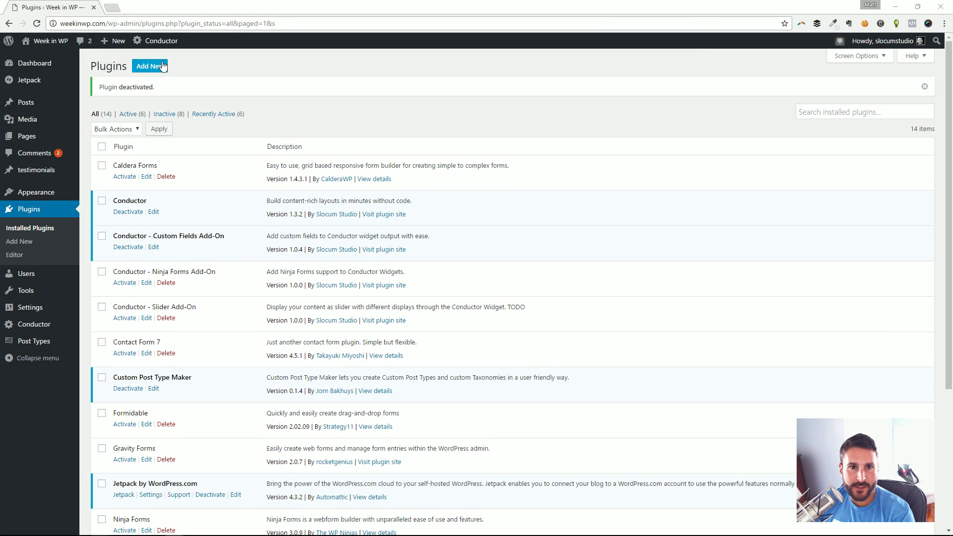
- Search the plugin directory for 'formidable' and activate the Formidable Forms plugin
click(150, 66)
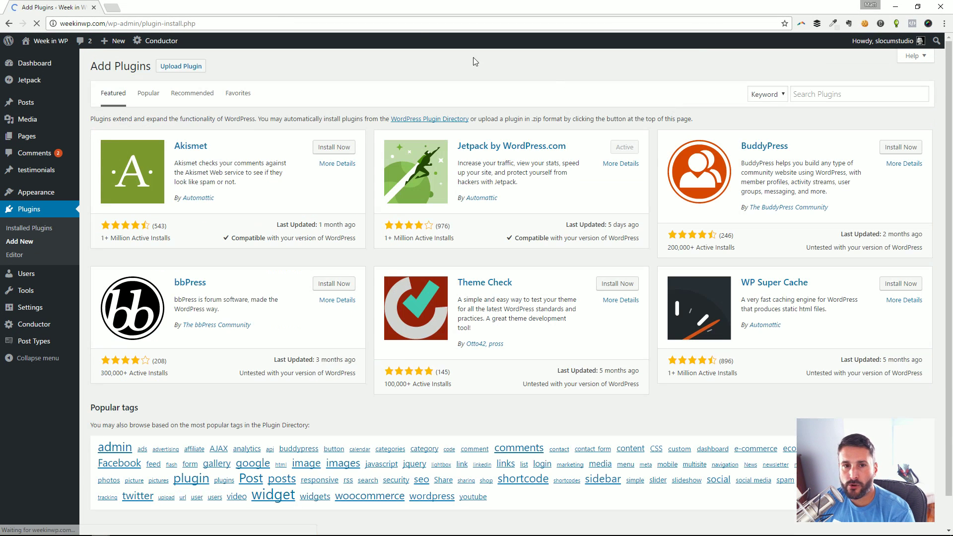
click(823, 98)
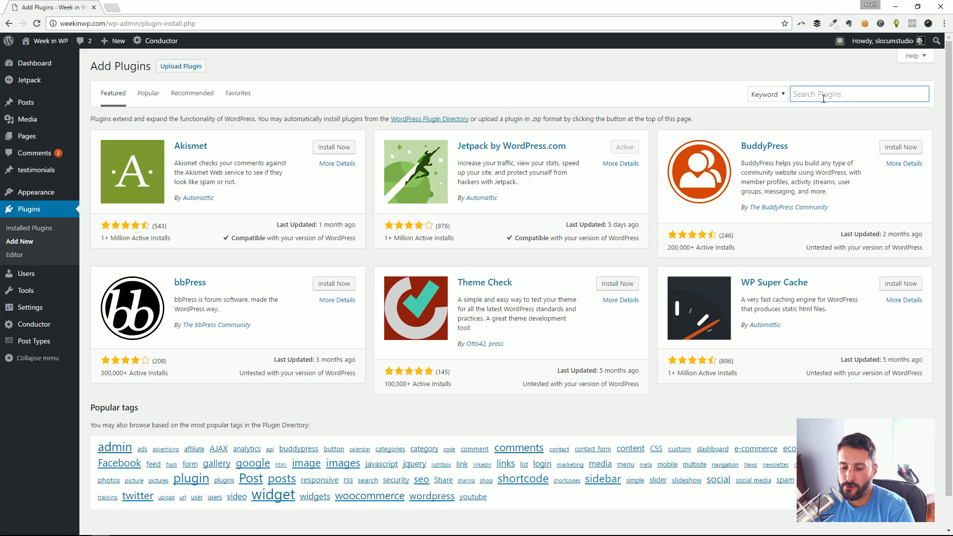
text(t)
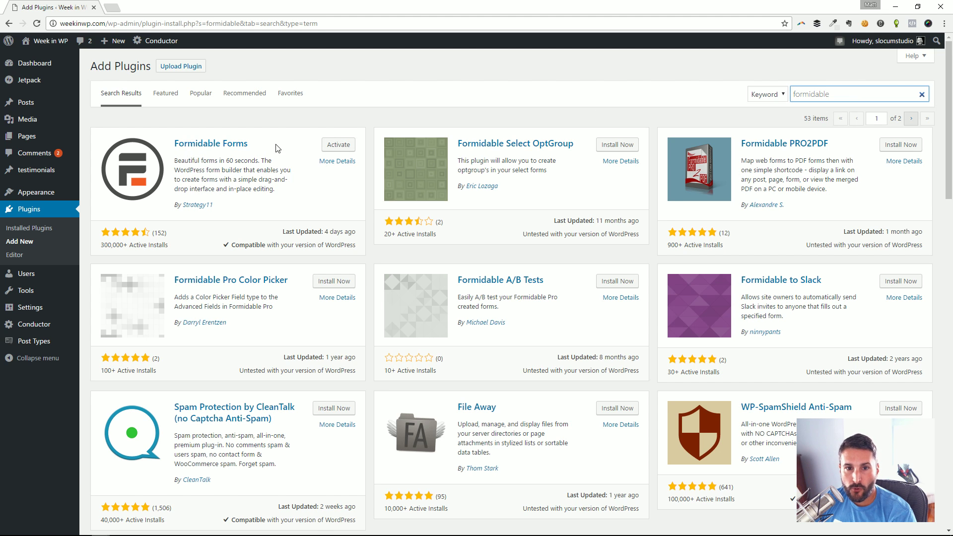
click(335, 146)
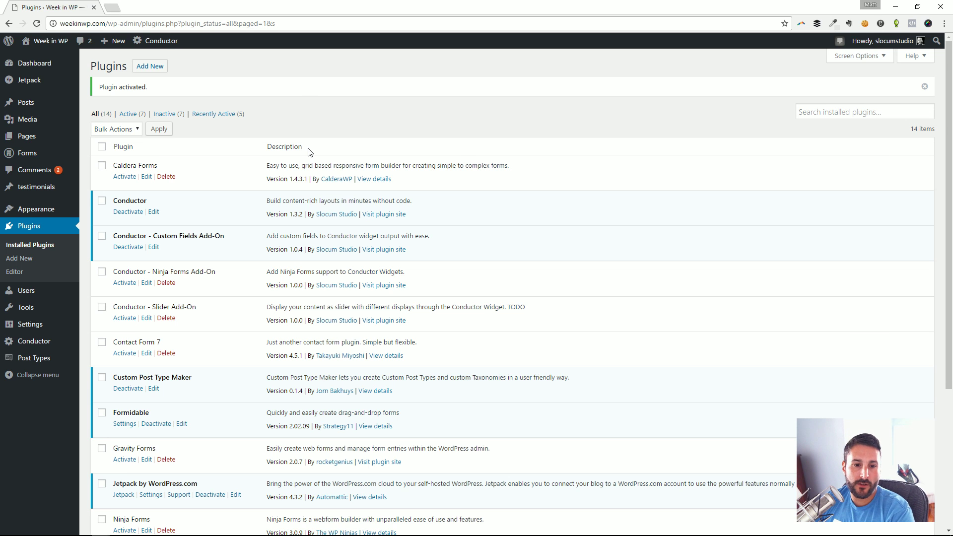
- Open the draft Contact Us form (ID 3) in the builder, then go back to the forms list
scroll(323, 168, down, 2)
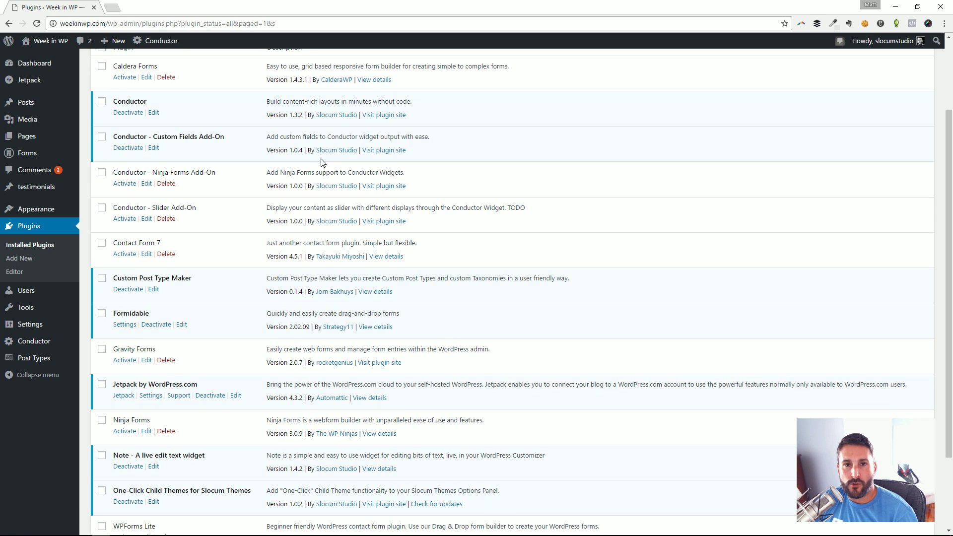
mouse_move(31, 156)
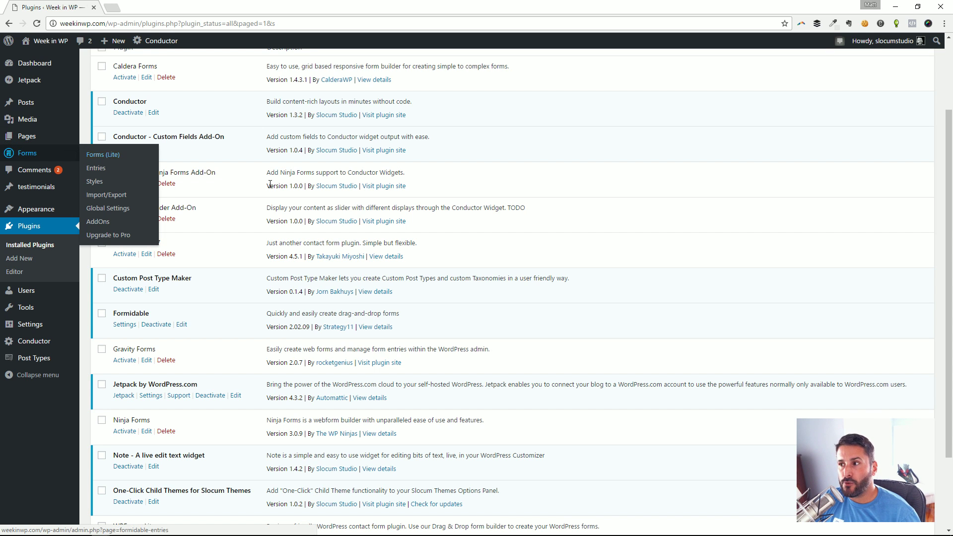
click(36, 155)
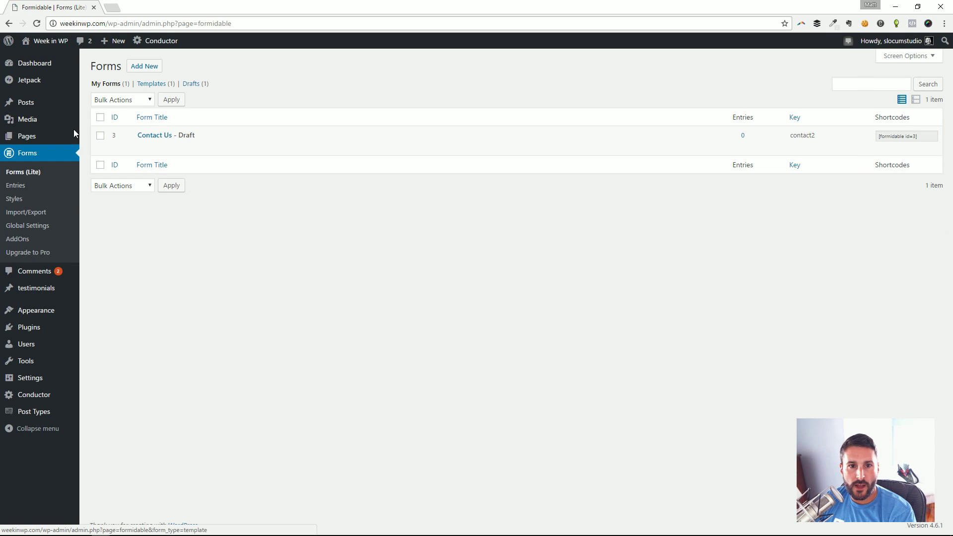
mouse_move(148, 143)
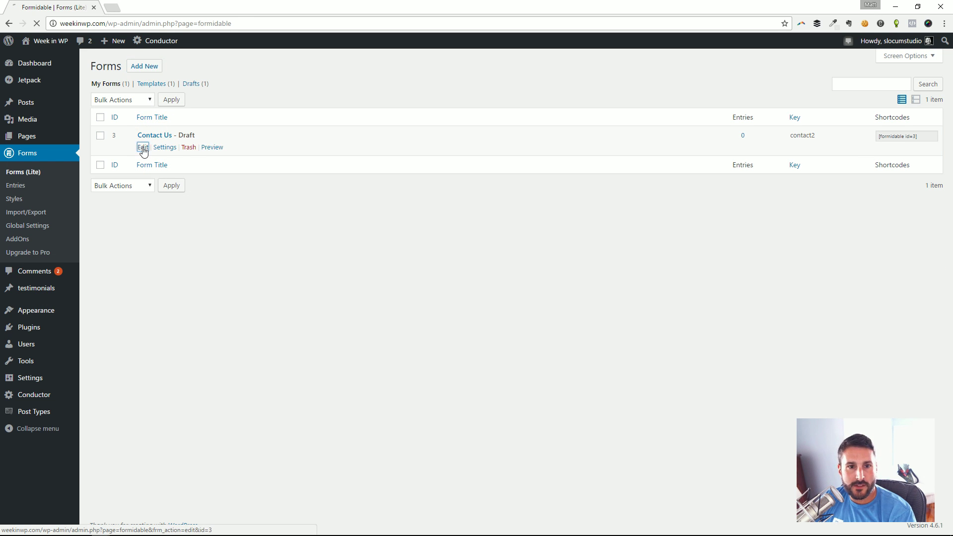
click(141, 145)
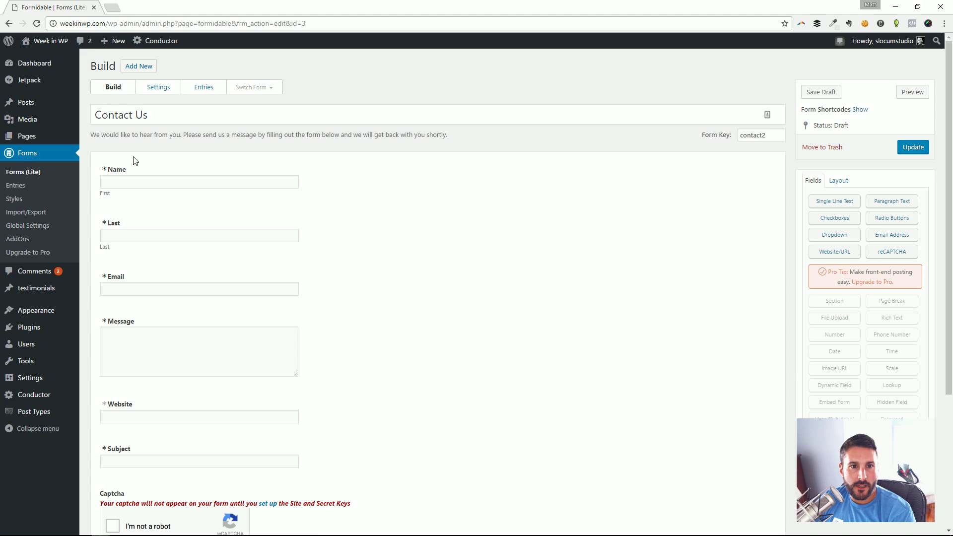
click(26, 175)
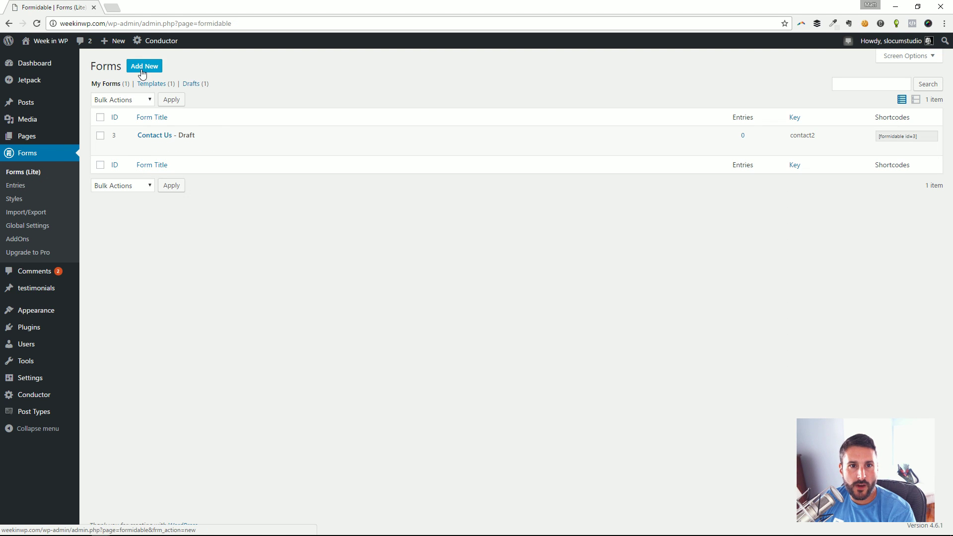
- Start a new form titled 'New Contact form' based on the Contact Us template
click(148, 69)
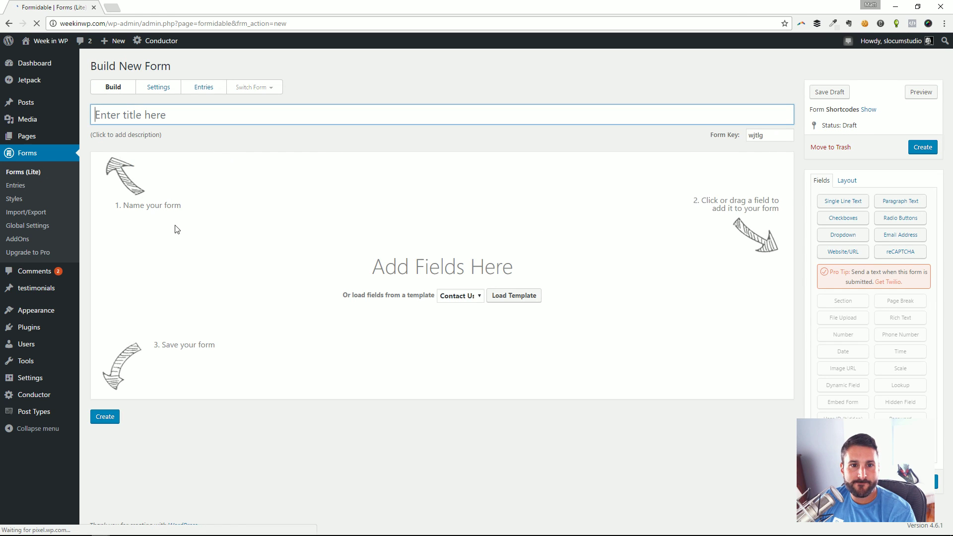
text(New Cont)
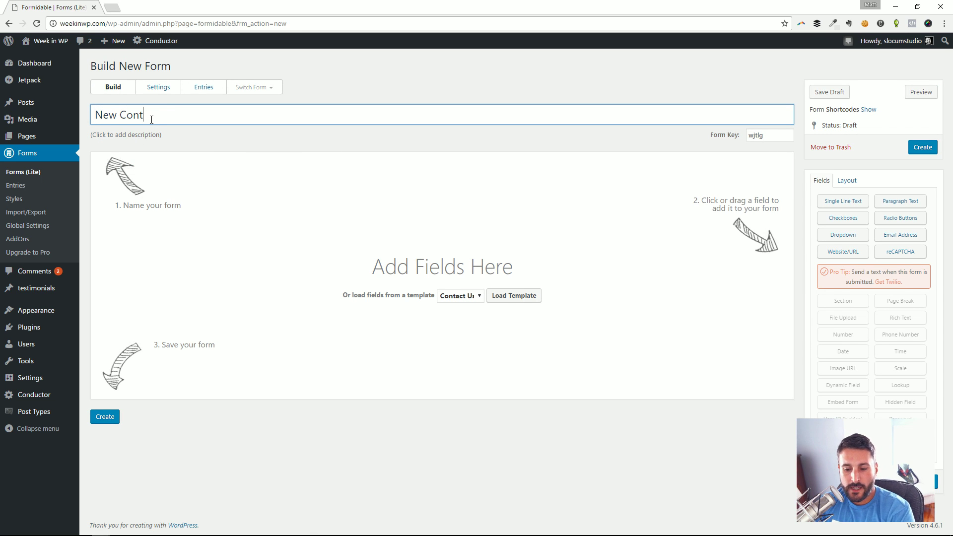
text(act form)
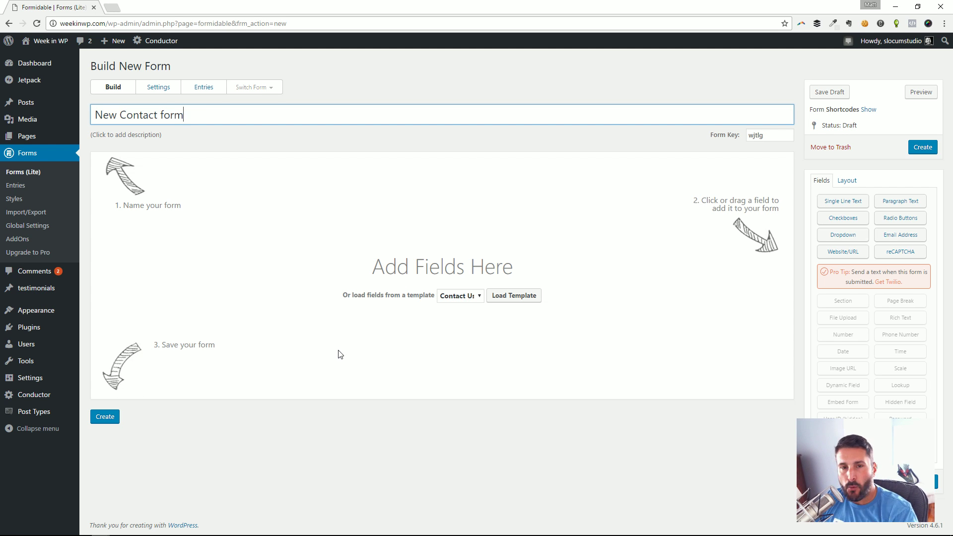
click(458, 296)
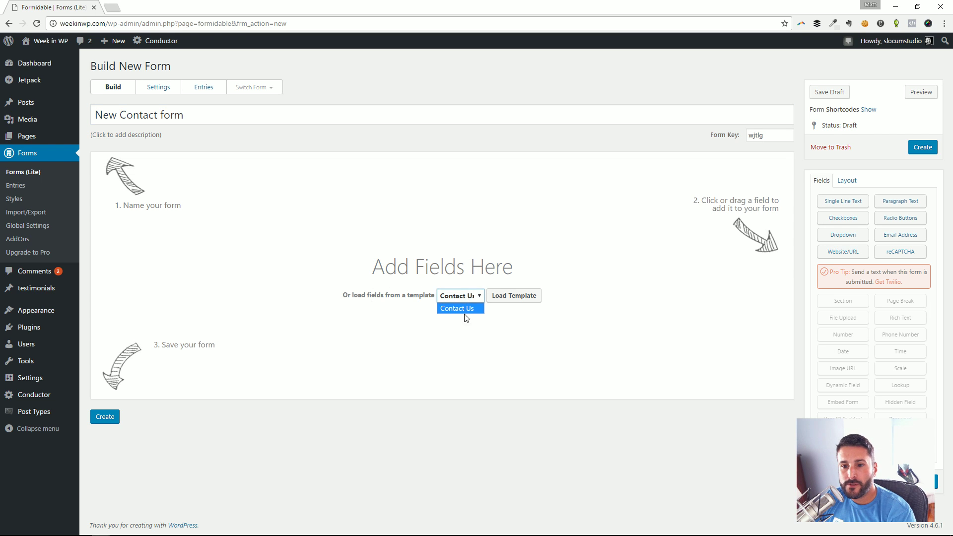
click(460, 309)
click(458, 296)
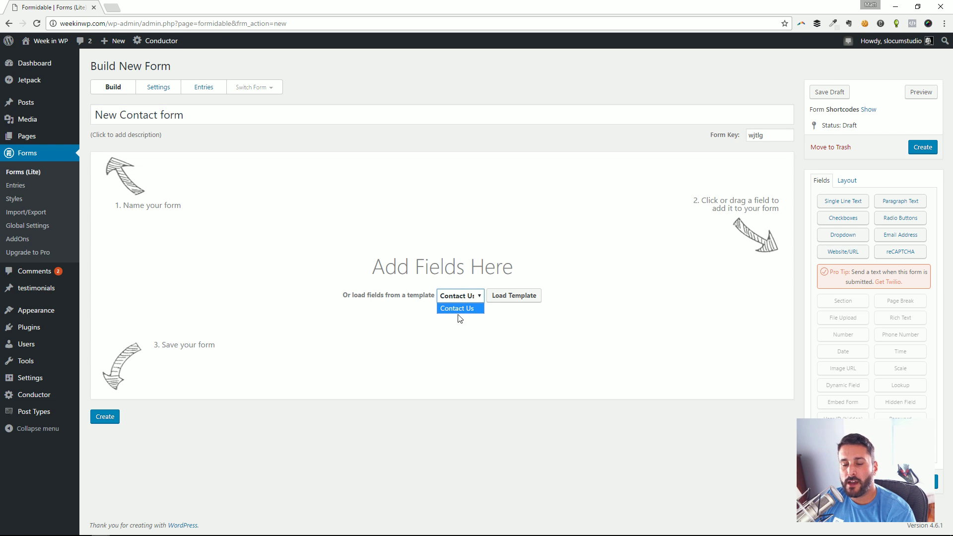
click(454, 310)
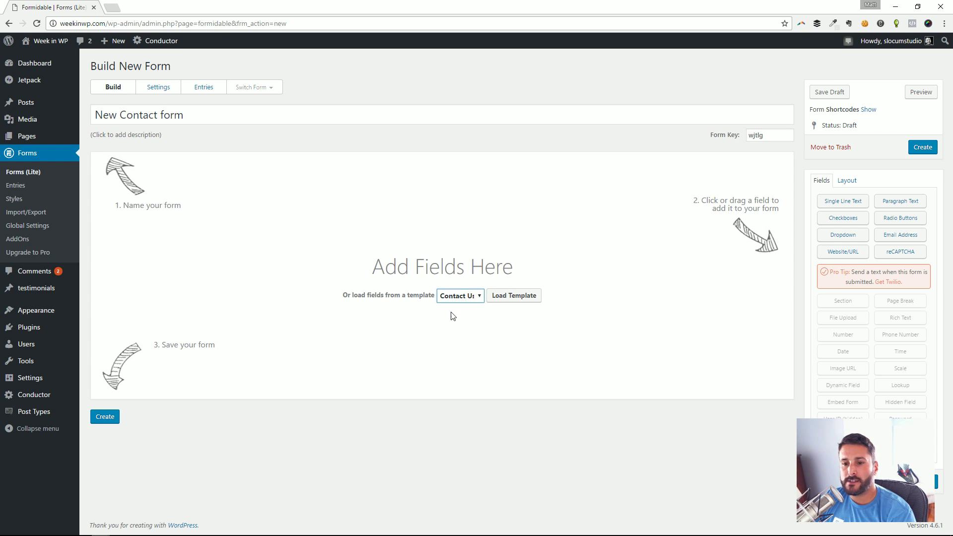
- Load the Contact Us template fields, review them, and try dragging the Name field
click(508, 301)
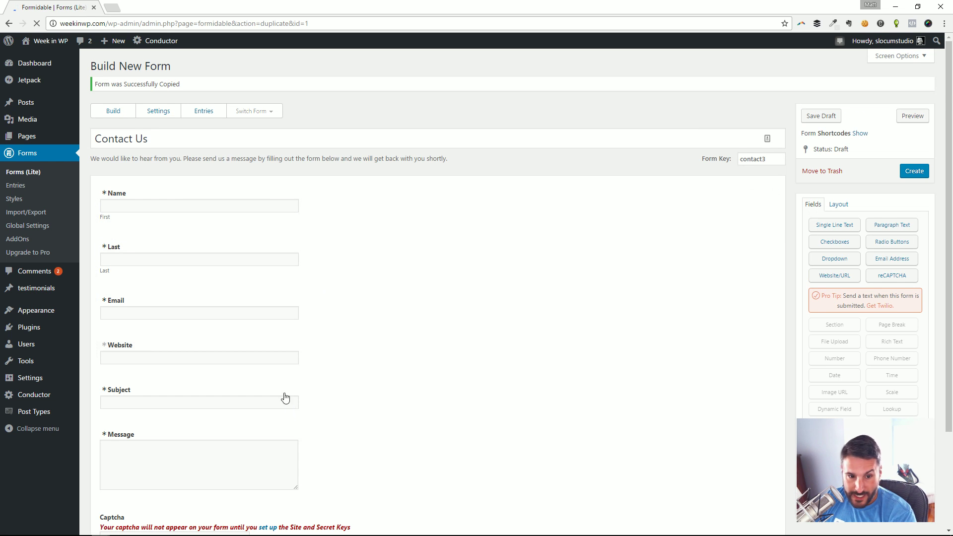
scroll(262, 411, down, 2)
scroll(247, 240, up, 2)
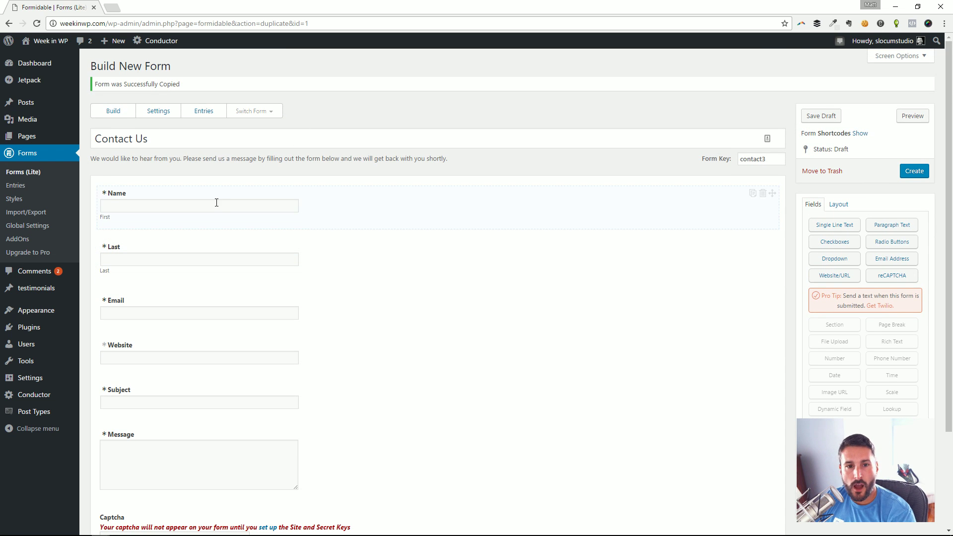
scroll(209, 307, down, 2)
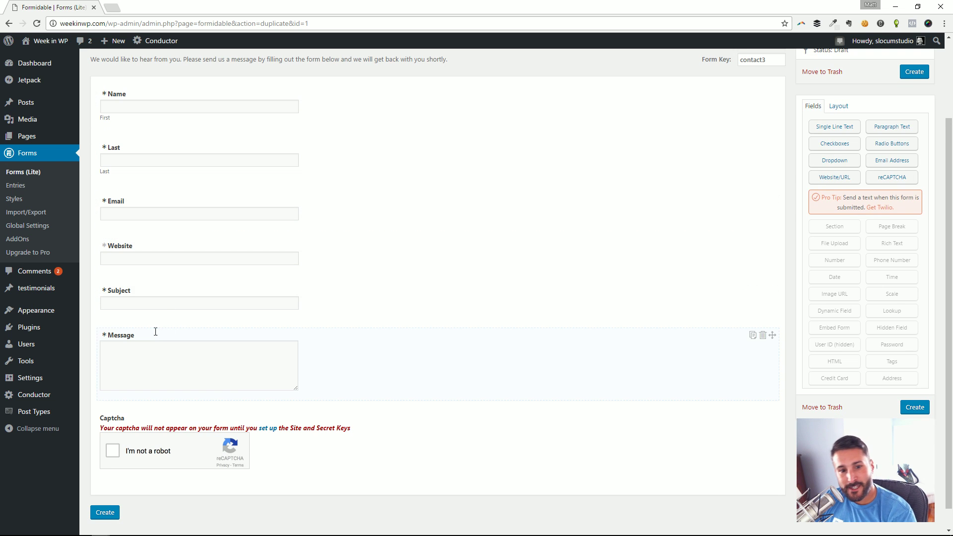
scroll(155, 331, down, 1)
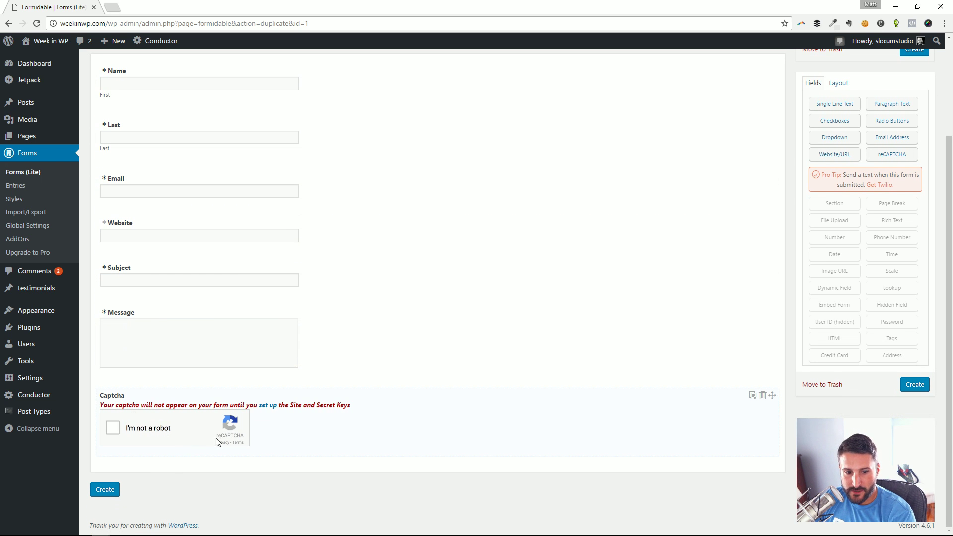
scroll(395, 421, up, 2)
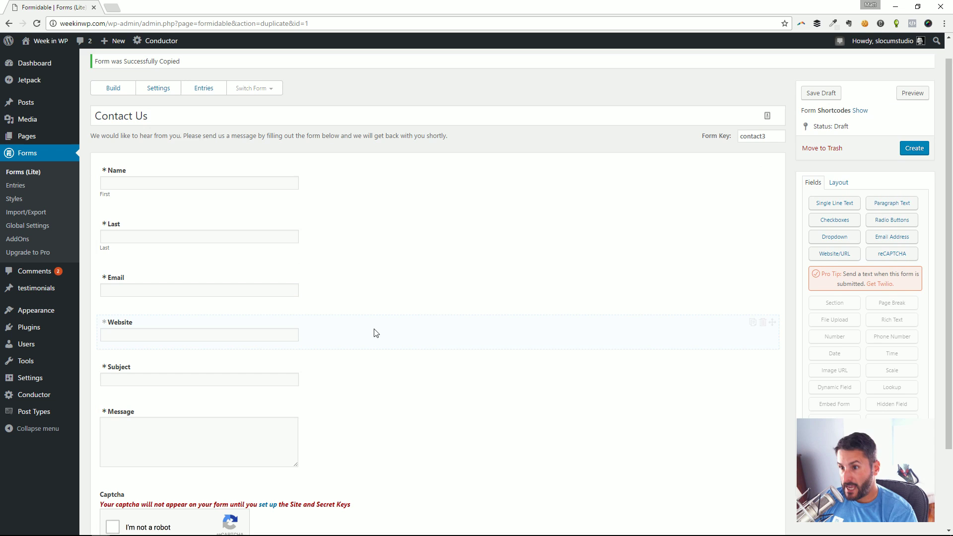
scroll(376, 333, up, 1)
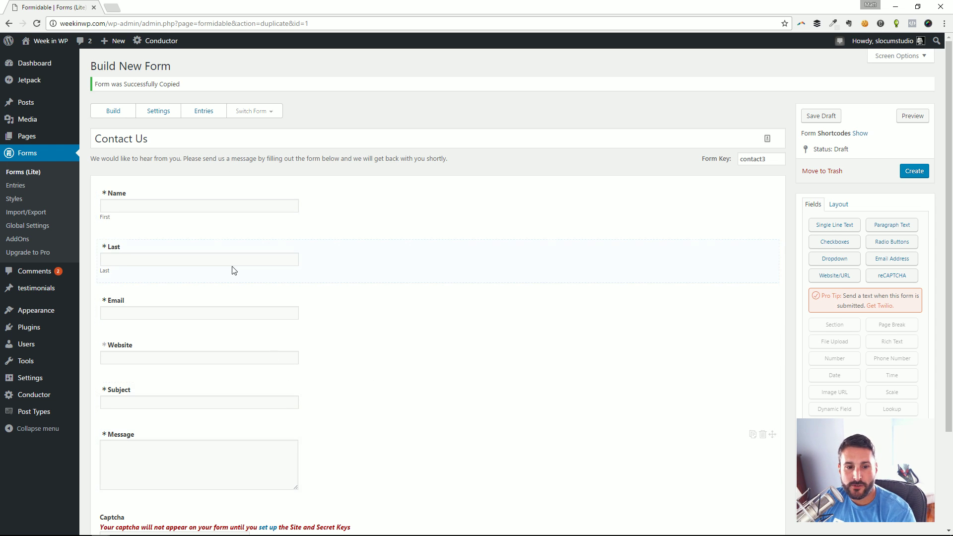
scroll(258, 388, down, 3)
scroll(663, 233, up, 3)
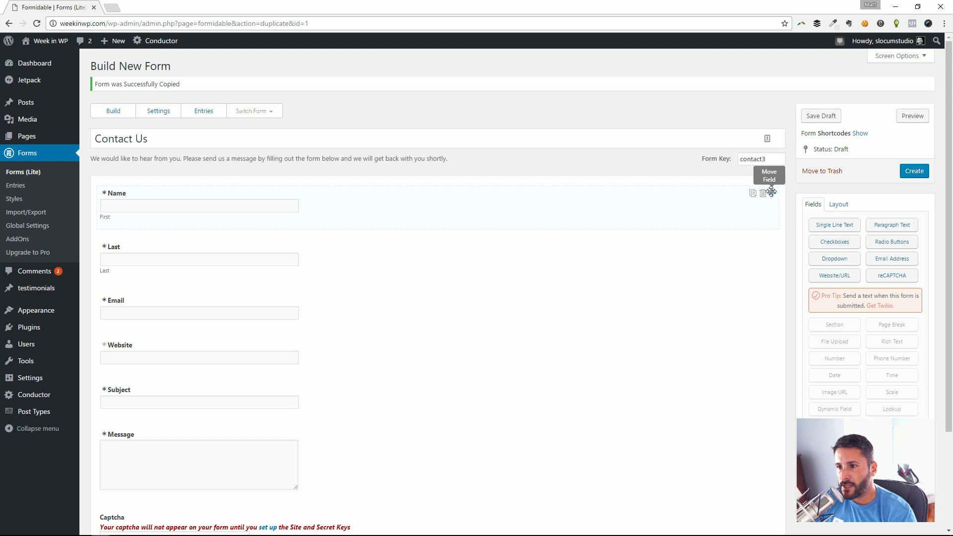
drag(759, 212, 723, 213)
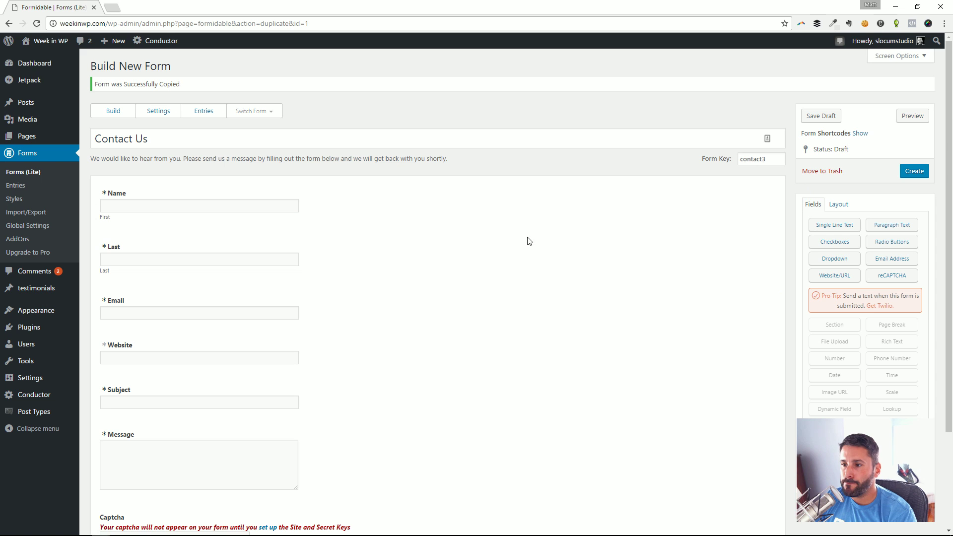
scroll(843, 241, down, 2)
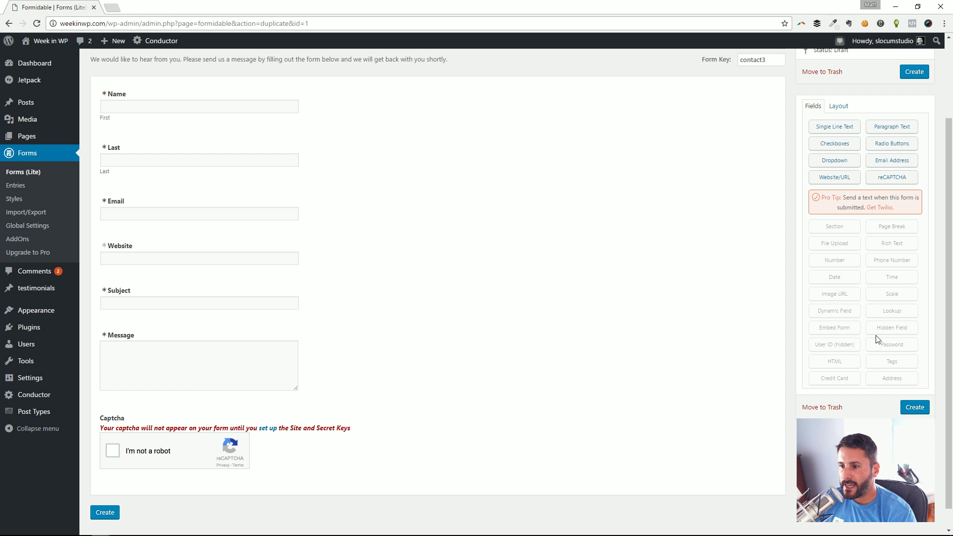
scroll(851, 328, up, 2)
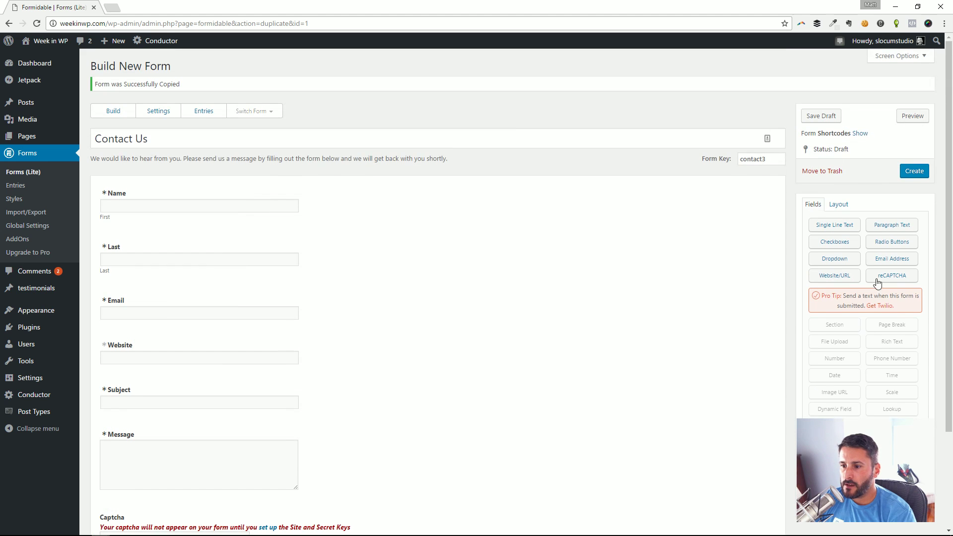
- Show the CSS layout classes in the builder's Layout sidebar tab
click(838, 206)
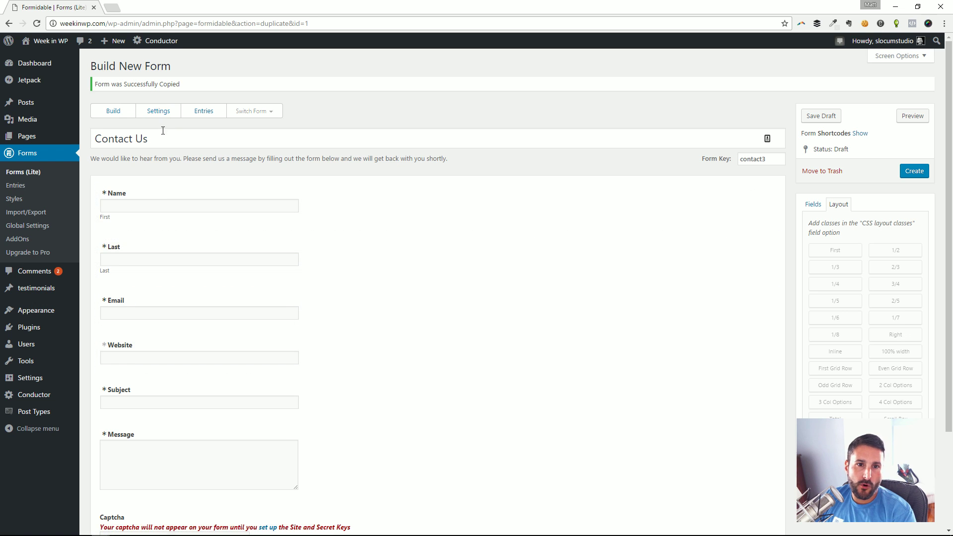
- Review the form's settings, submit actions and custom HTML, then check its empty Entries list
click(159, 111)
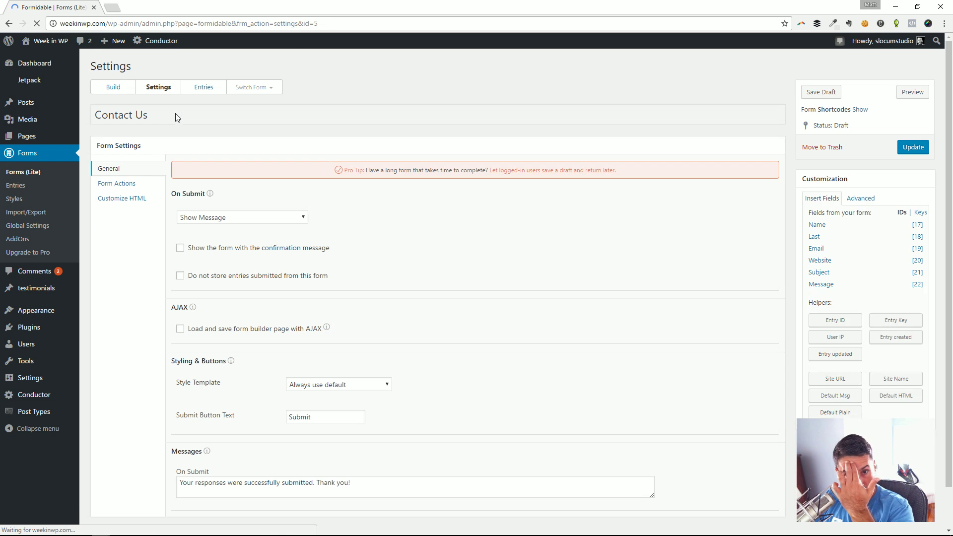
scroll(377, 233, down, 1)
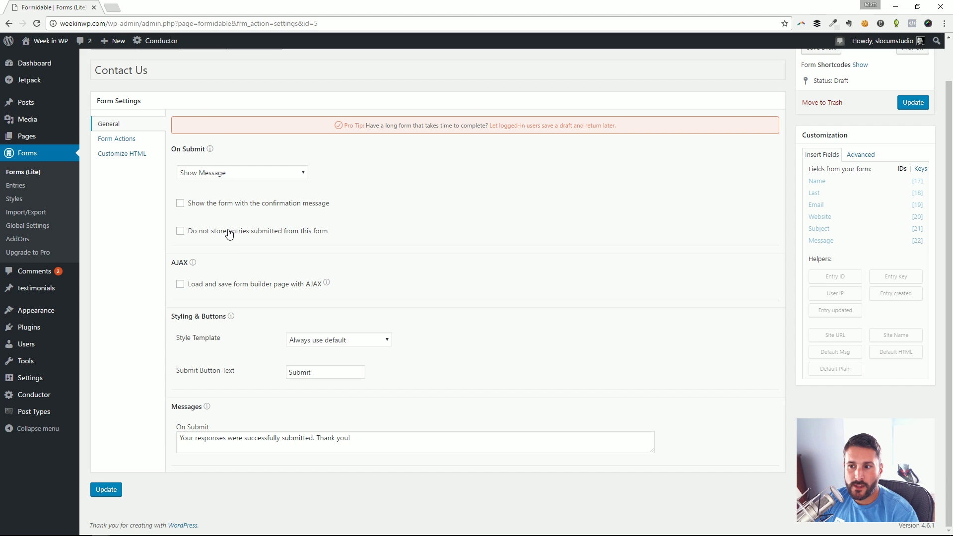
click(113, 140)
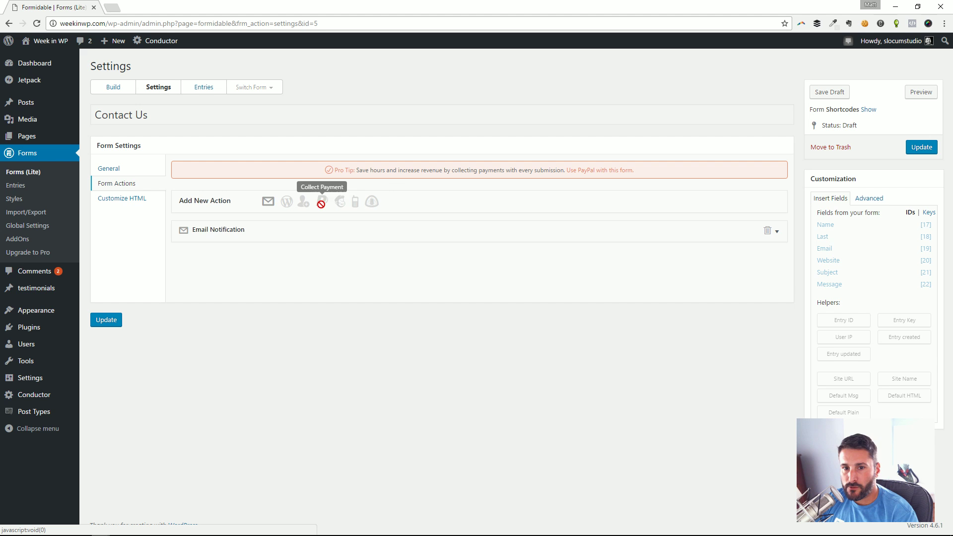
click(122, 199)
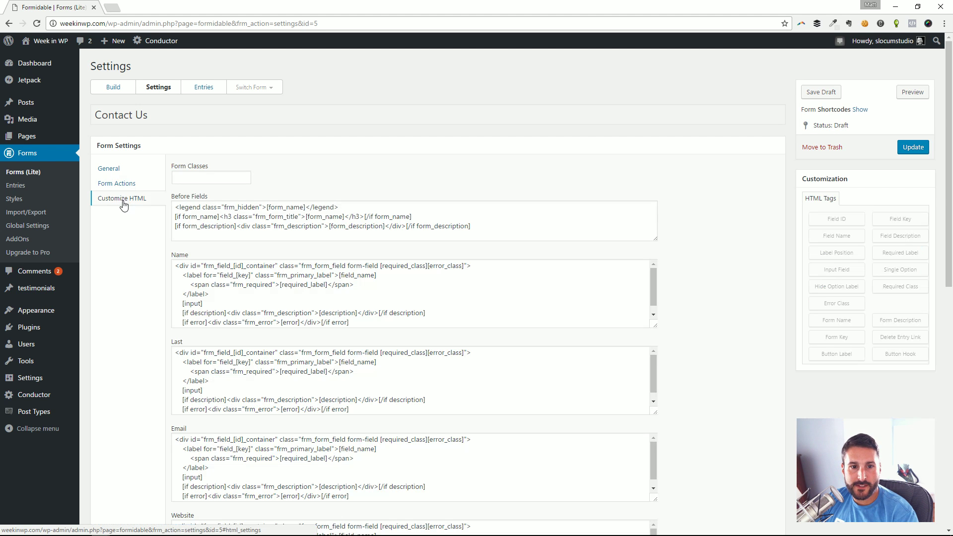
scroll(141, 288, down, 2)
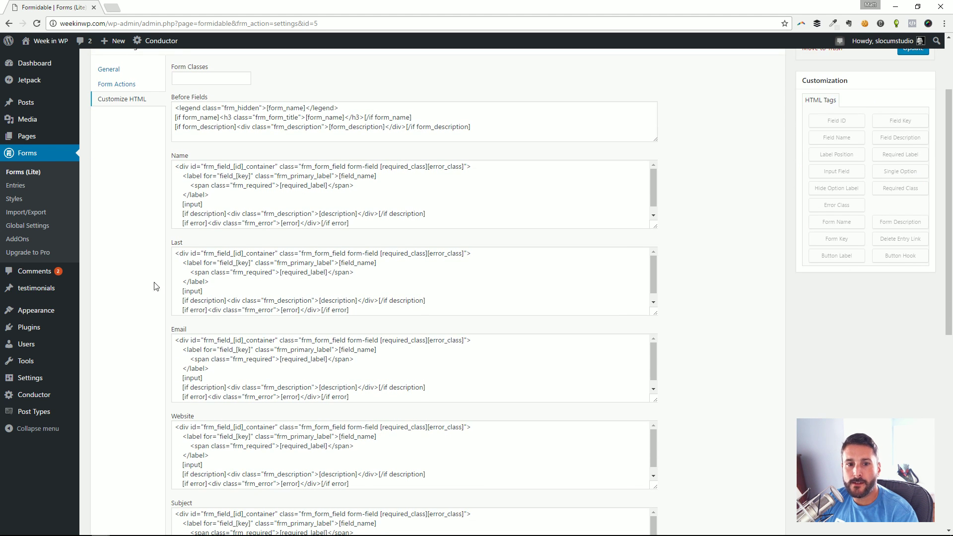
scroll(171, 290, down, 1)
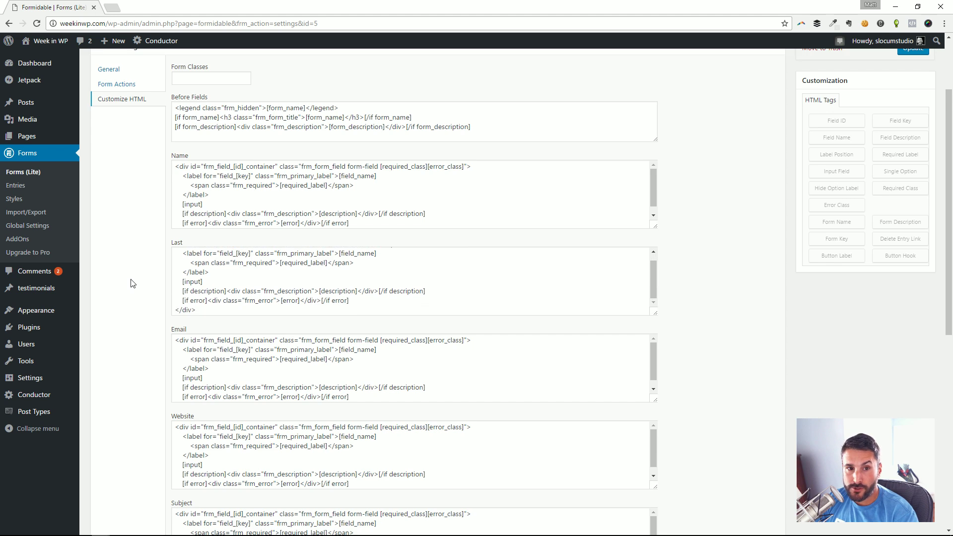
scroll(133, 284, up, 2)
click(193, 88)
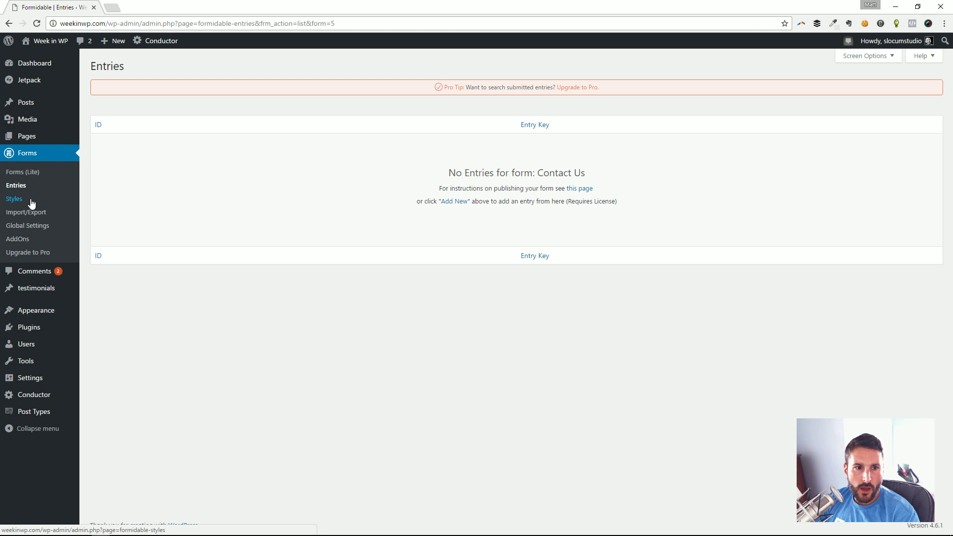
- Open the Styles editor and expand Form Title, showing 12px size and colour #0d2cba
click(15, 199)
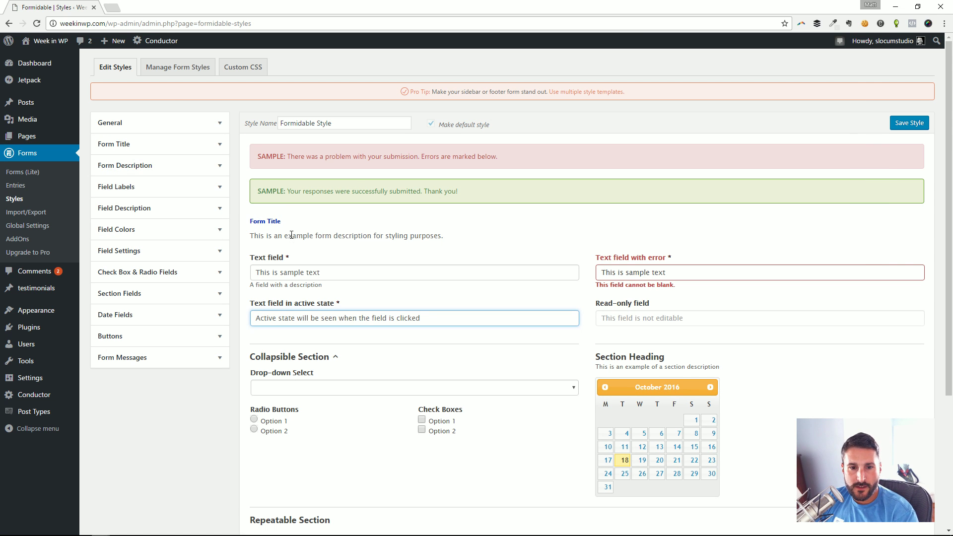
scroll(467, 223, down, 2)
scroll(467, 282, up, 2)
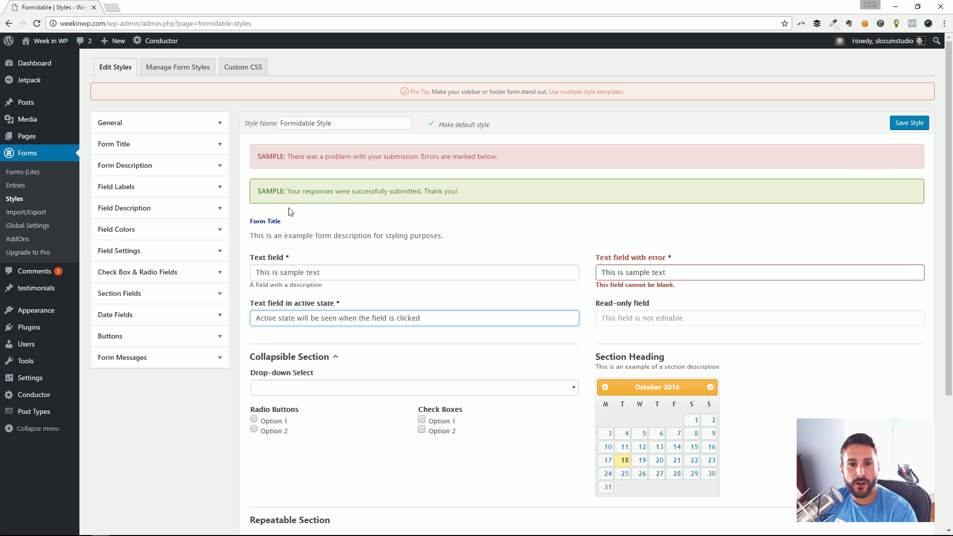
click(166, 145)
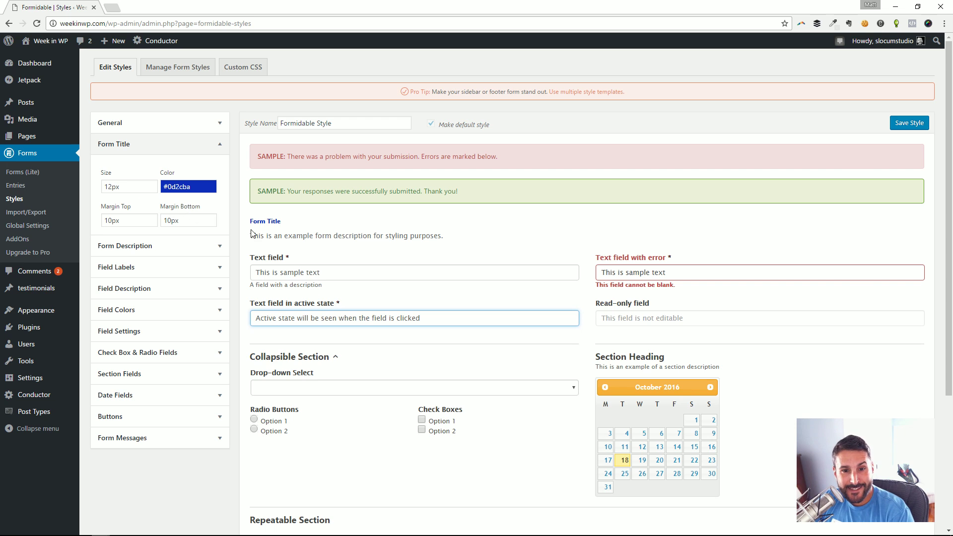
- Set the form title to 24px in crimson #ba0d45 and save the style
click(125, 188)
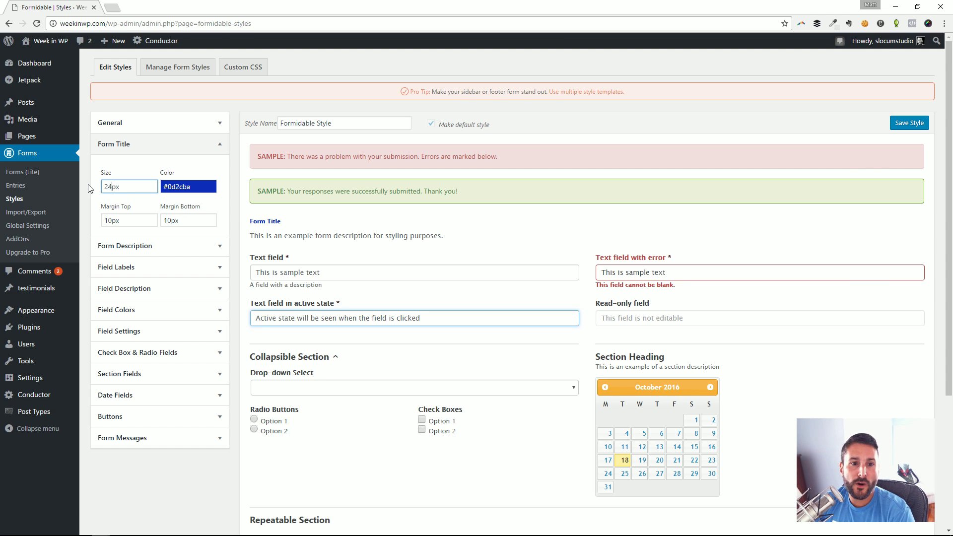
click(183, 188)
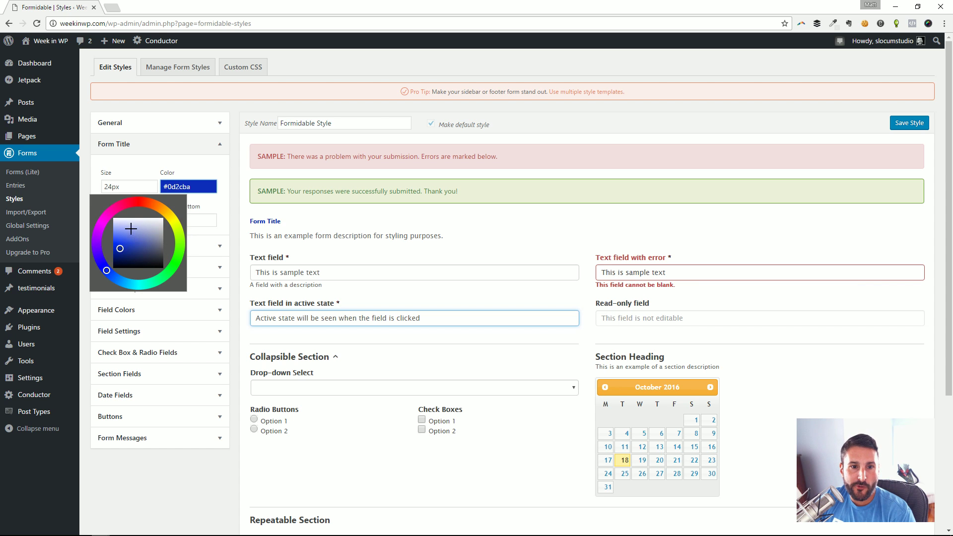
click(123, 208)
click(186, 187)
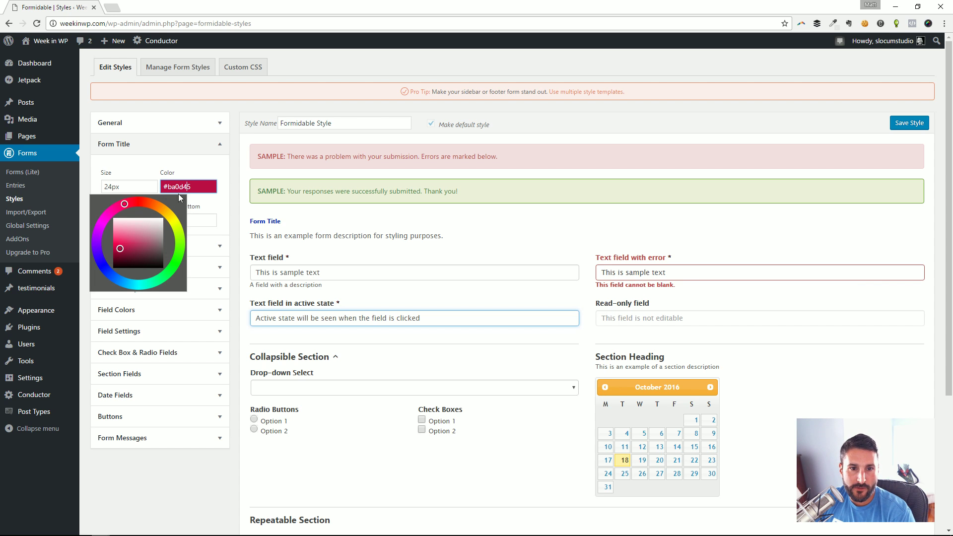
click(200, 176)
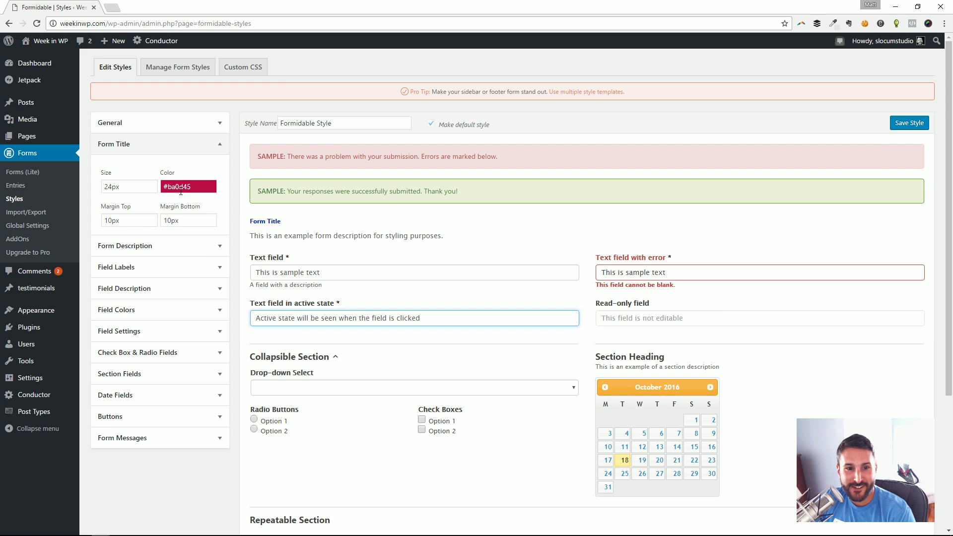
click(908, 123)
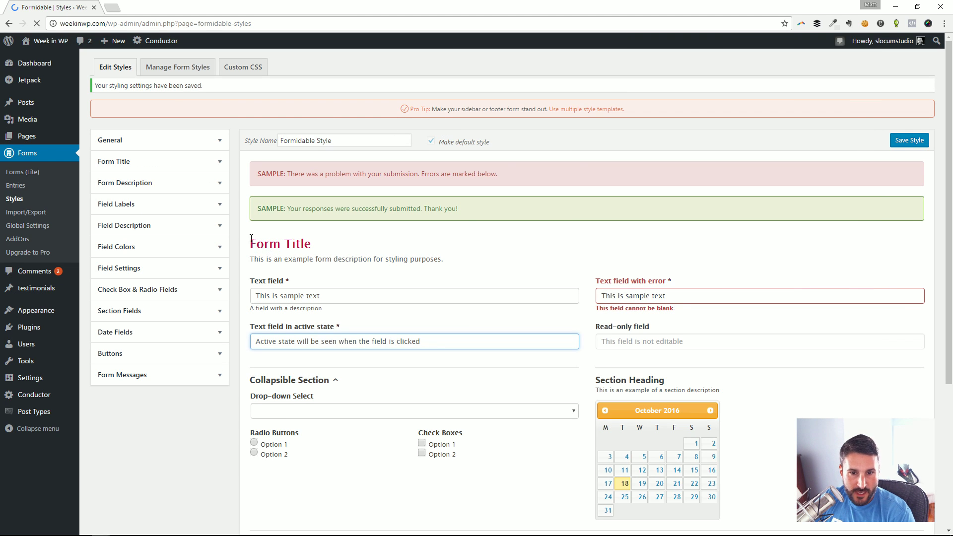
- Inspect the larger crimson form title in the style preview
drag(250, 243, 347, 102)
click(373, 257)
click(300, 237)
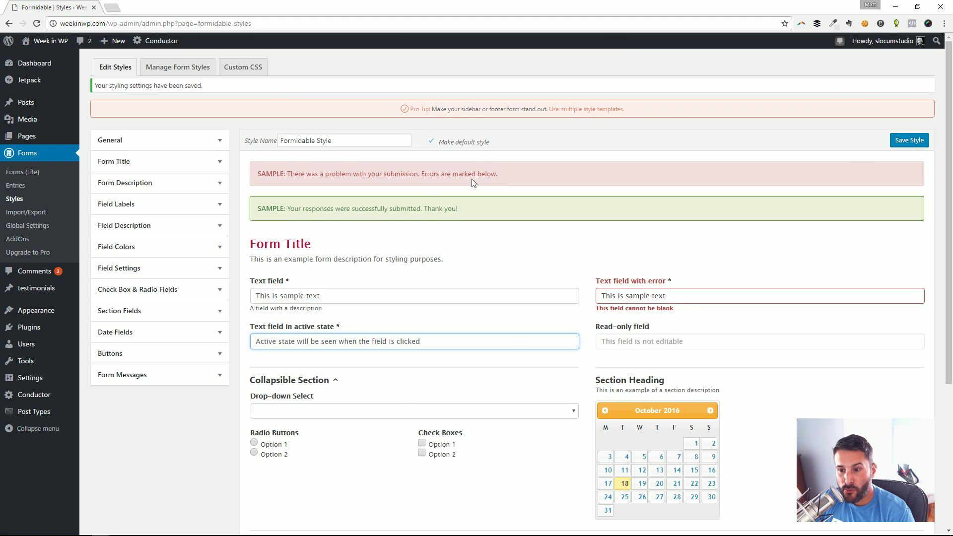
scroll(471, 183, down, 2)
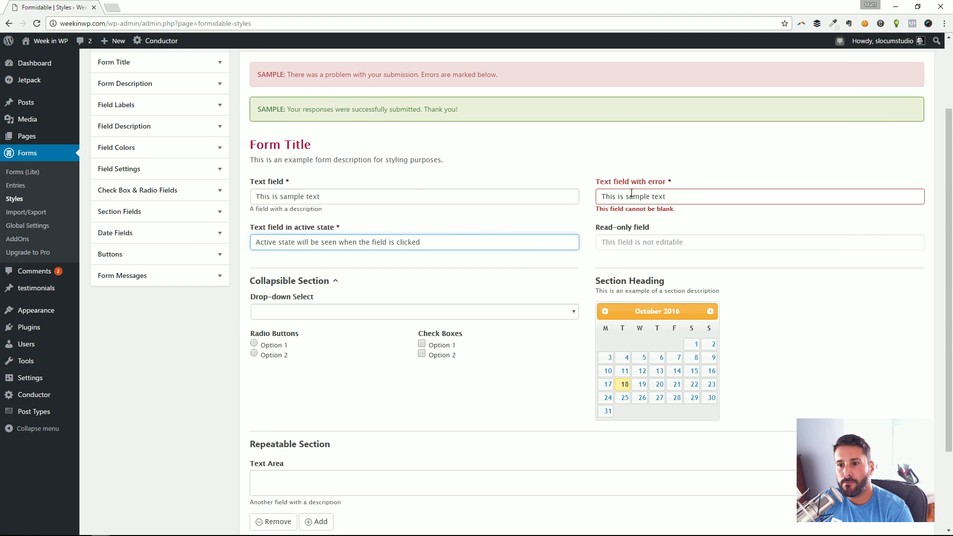
scroll(353, 175, up, 1)
scroll(505, 219, down, 2)
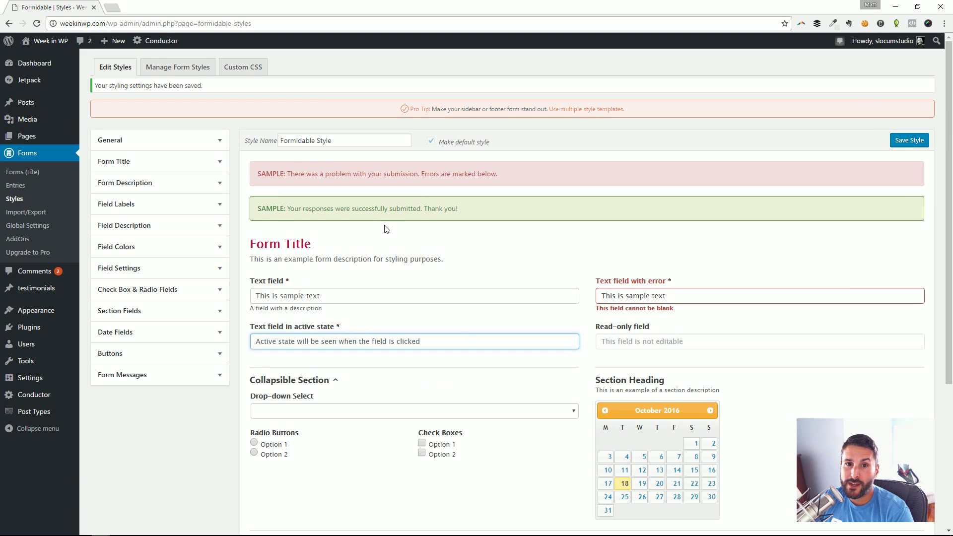
- Look over Manage Form Styles and Custom CSS, then browse add-ons like Pro, MailChimp, Stripe, Zapier
click(199, 68)
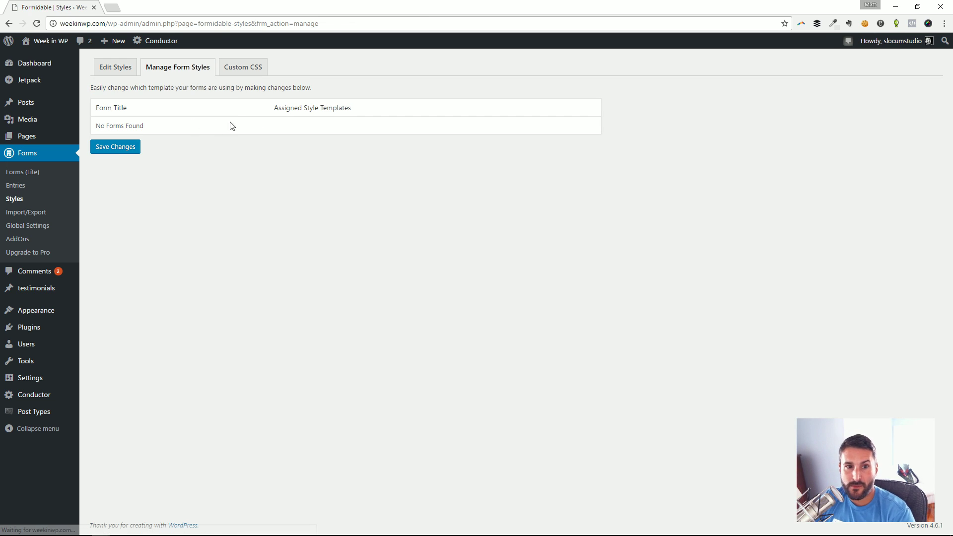
click(253, 66)
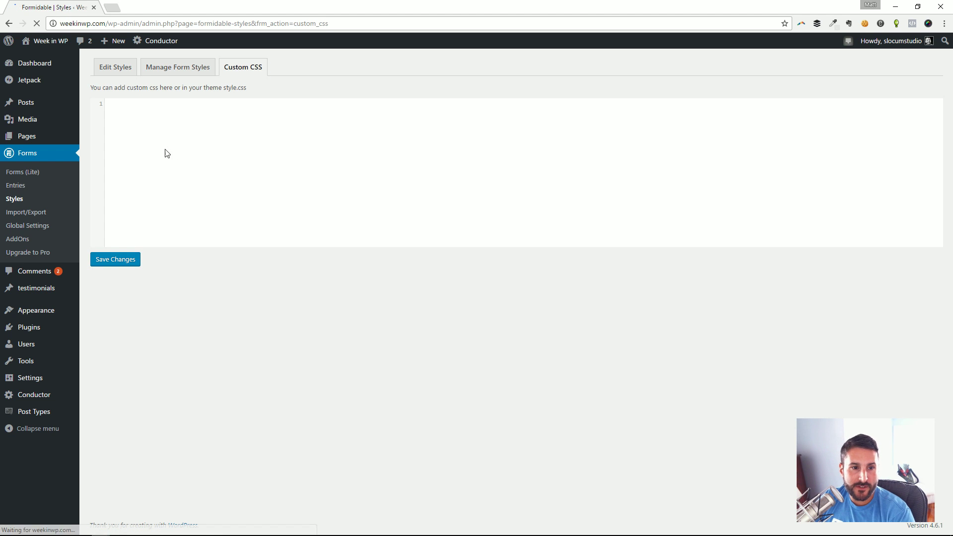
click(18, 239)
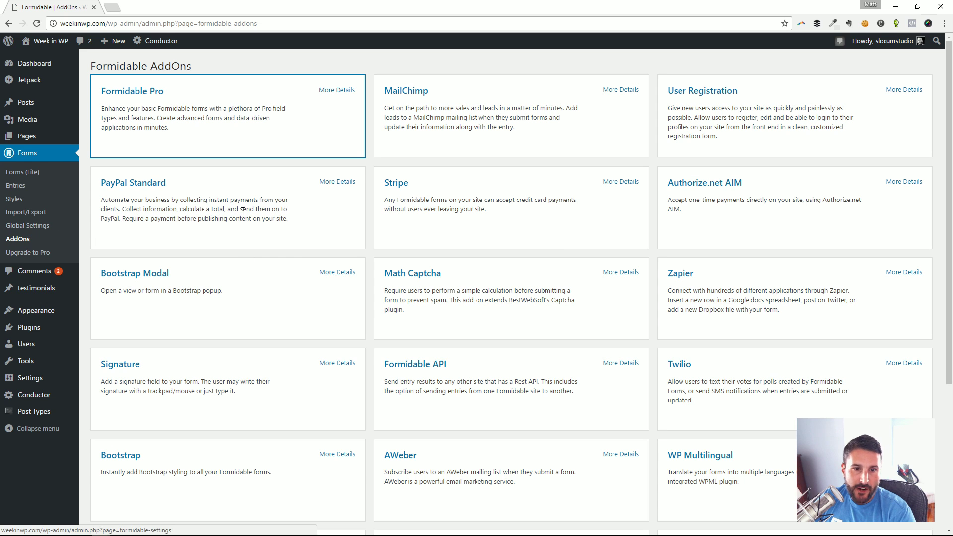
scroll(597, 374, down, 3)
scroll(732, 287, down, 1)
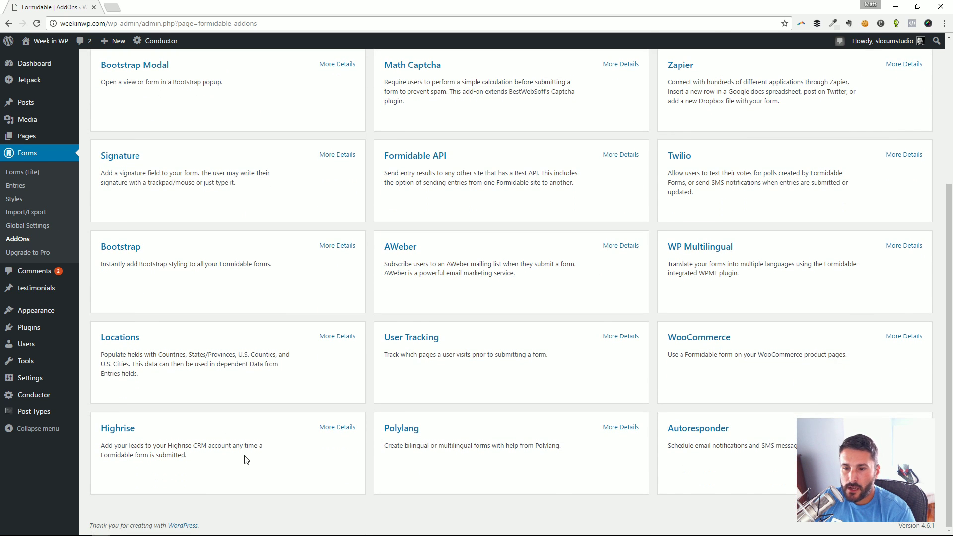
scroll(557, 432, up, 5)
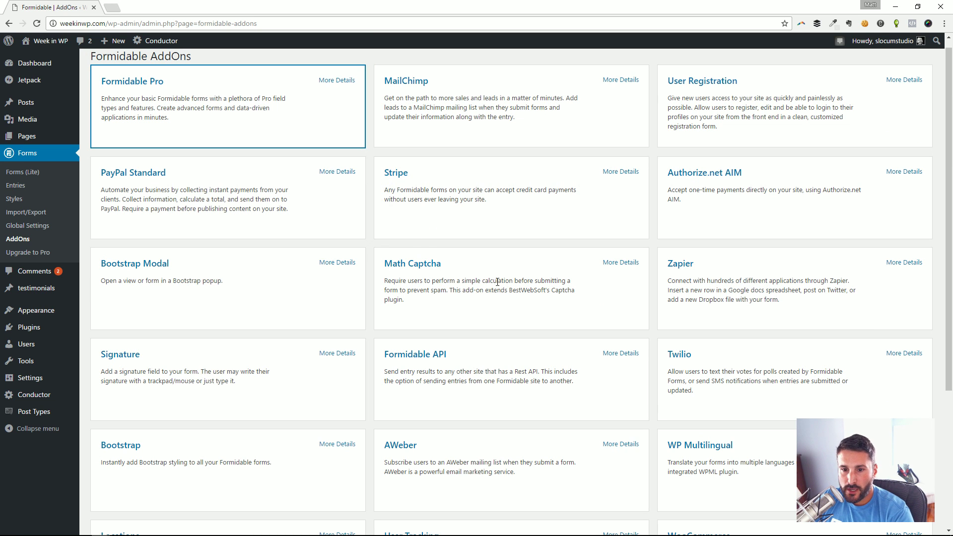
scroll(472, 378, down, 2)
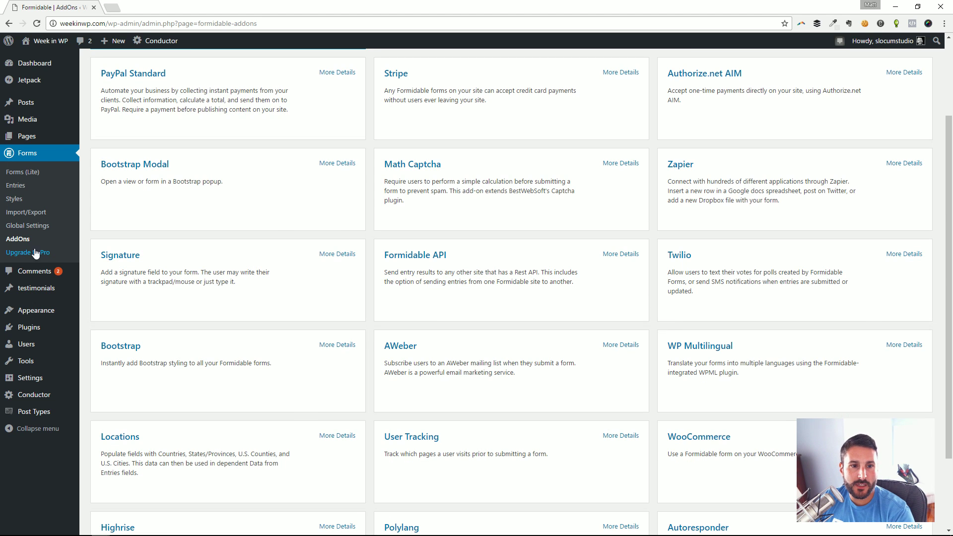
- Review the Pro pricing and Lite-versus-Pro feature table, then return to the forms list
click(36, 252)
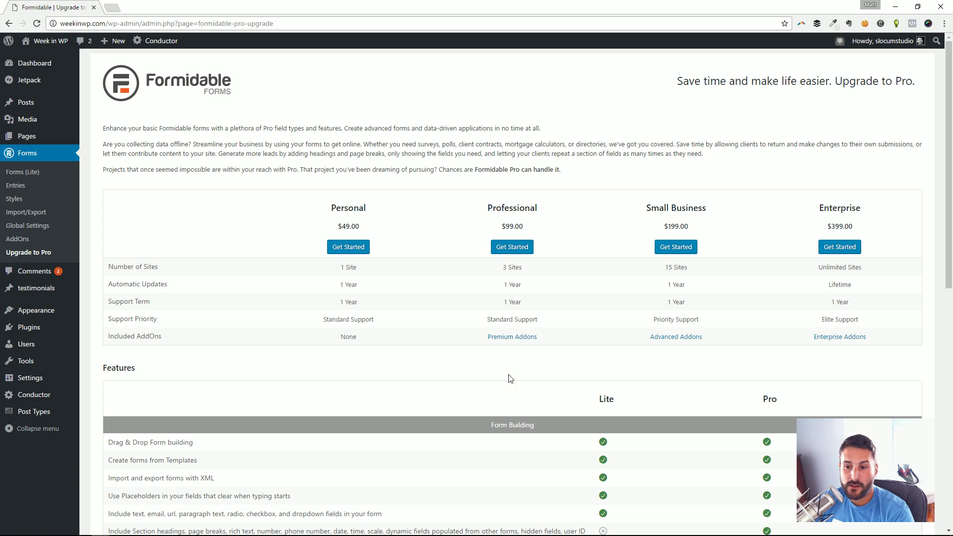
scroll(422, 322, down, 8)
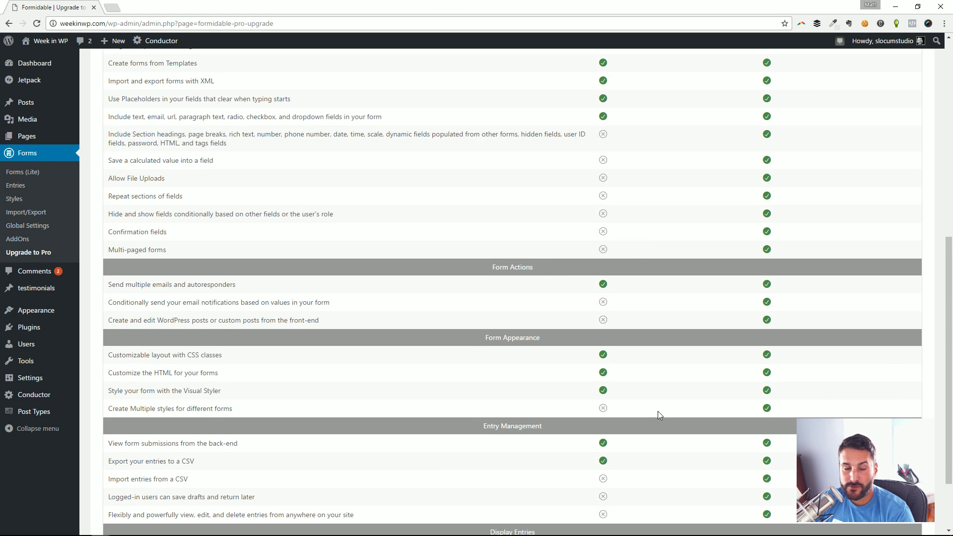
scroll(656, 411, up, 4)
click(72, 240)
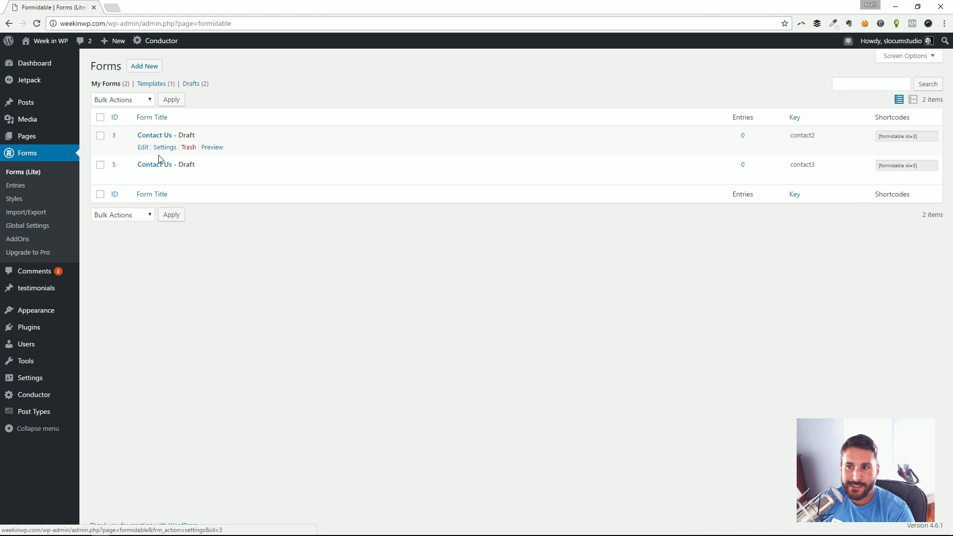
- Save the settings of the Contact Us form [formidable id=5] to publish it
click(915, 142)
click(910, 170)
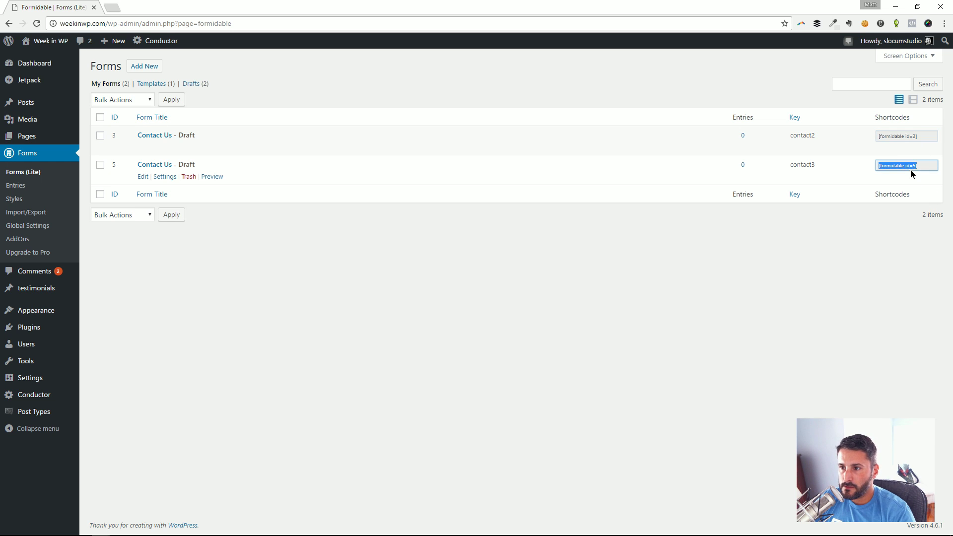
click(162, 177)
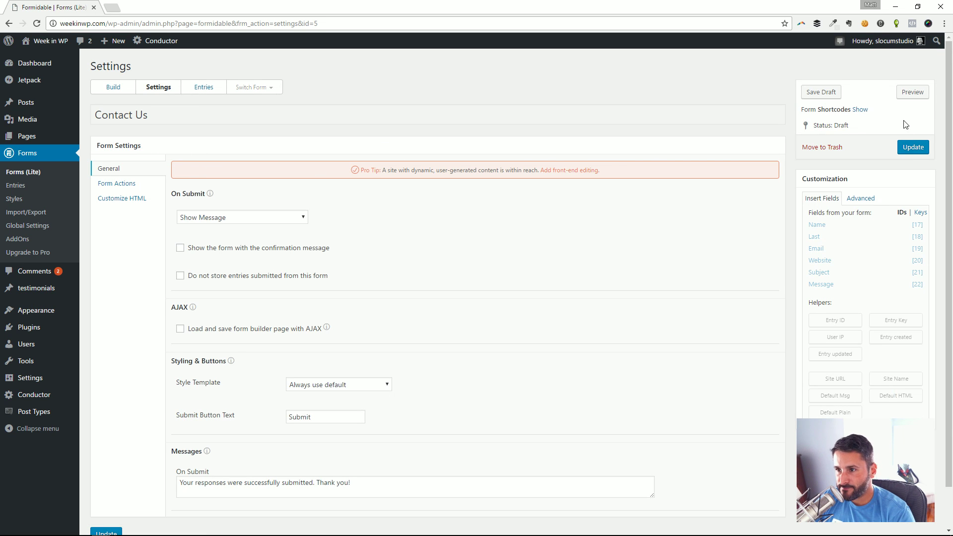
click(916, 149)
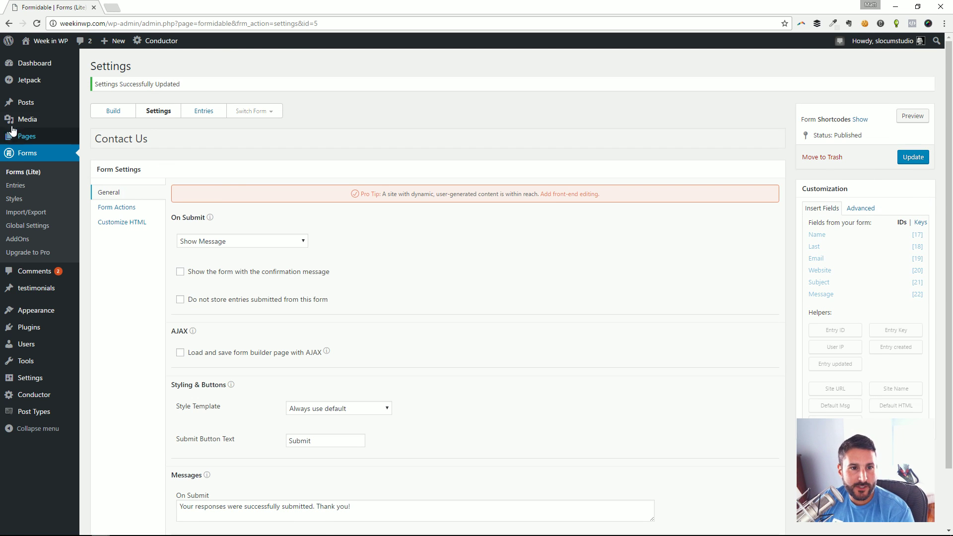
- Edit the Home Page and delete its old contact-form-7 shortcode
click(116, 151)
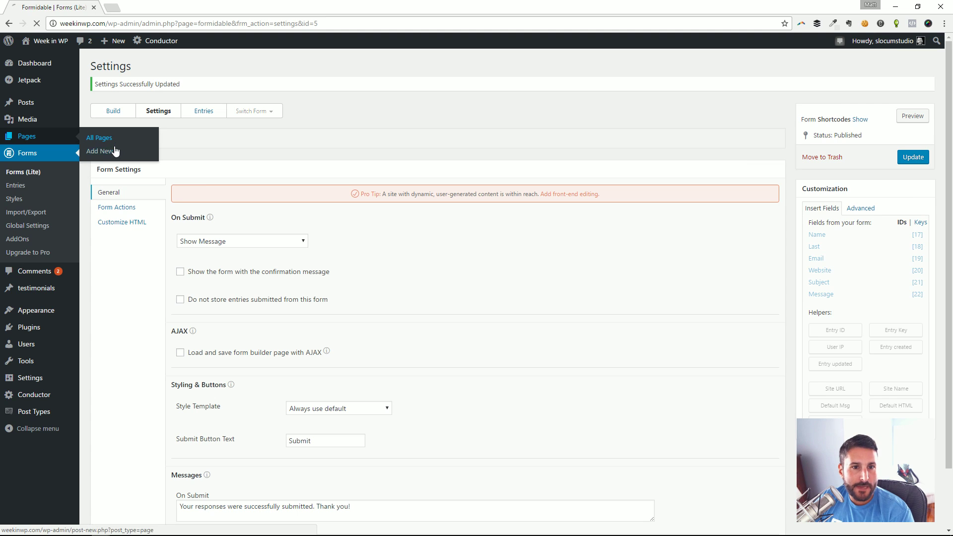
scroll(143, 200, down, 5)
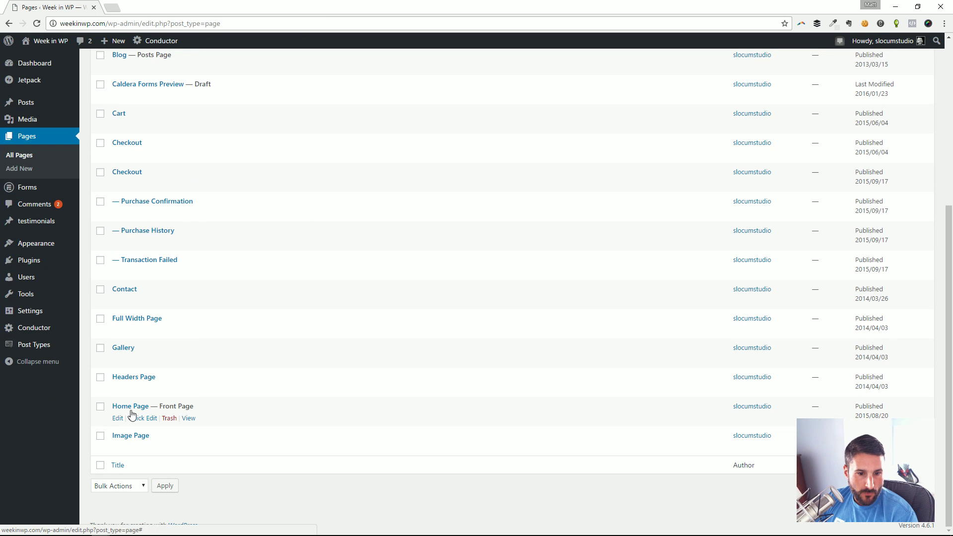
click(117, 417)
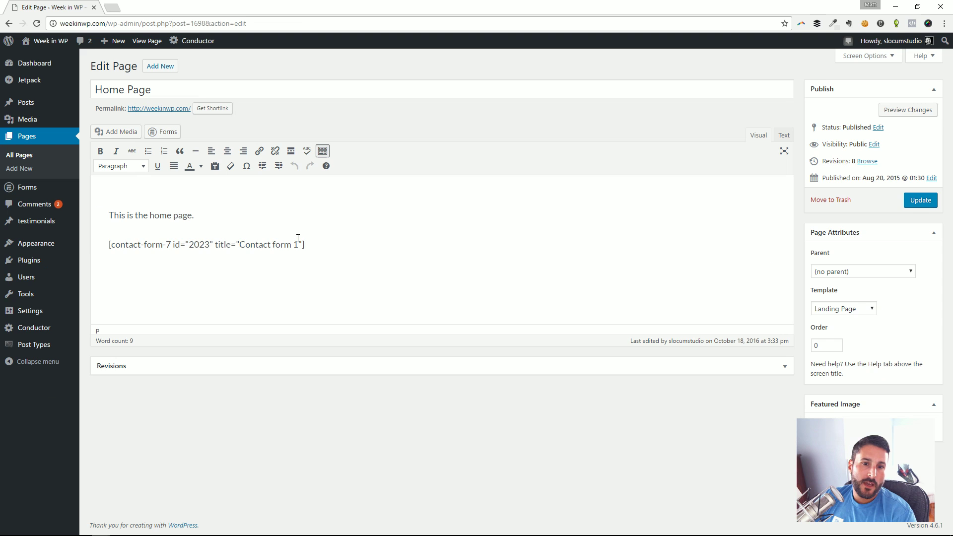
drag(304, 244, 114, 244)
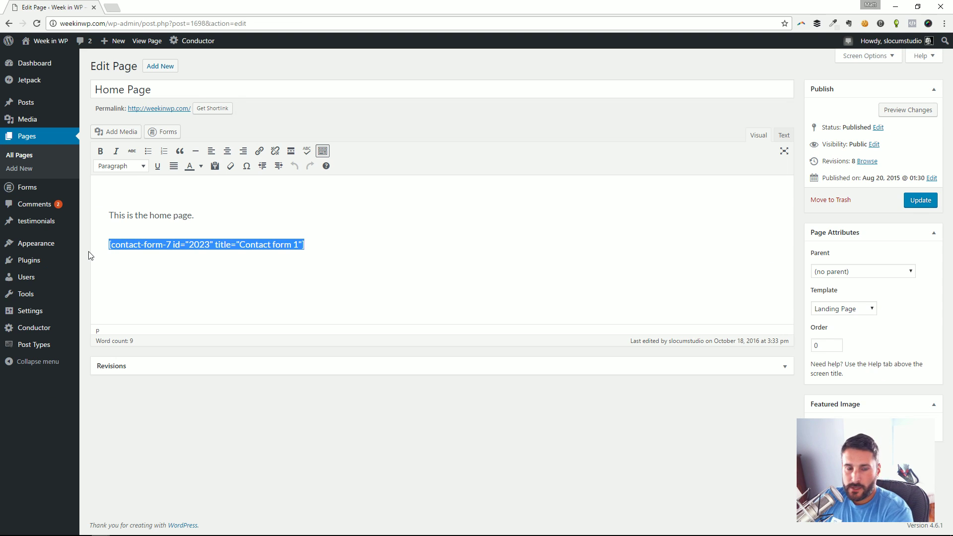
key(BackSpace)
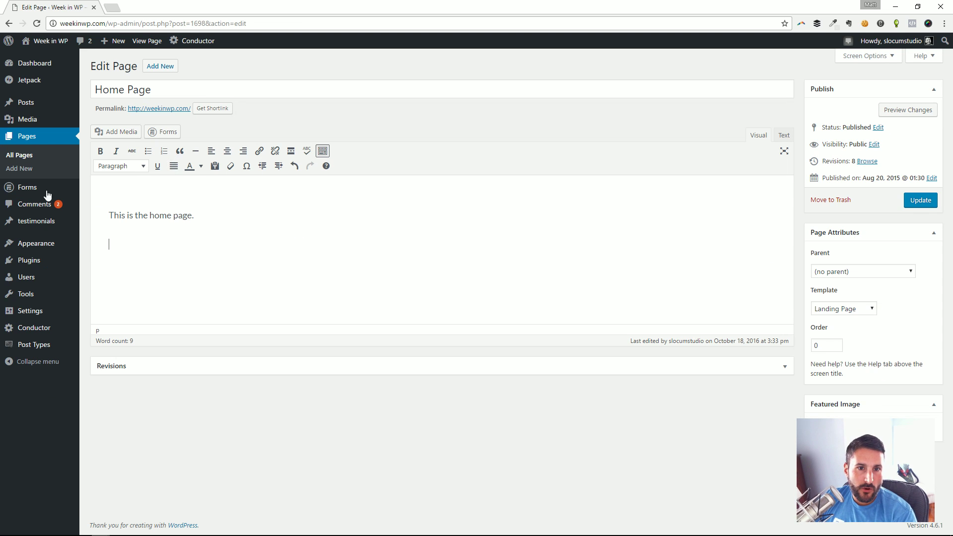
- Insert the Contact Us form shortcode [formidable id="5"] and update the Home Page
click(166, 133)
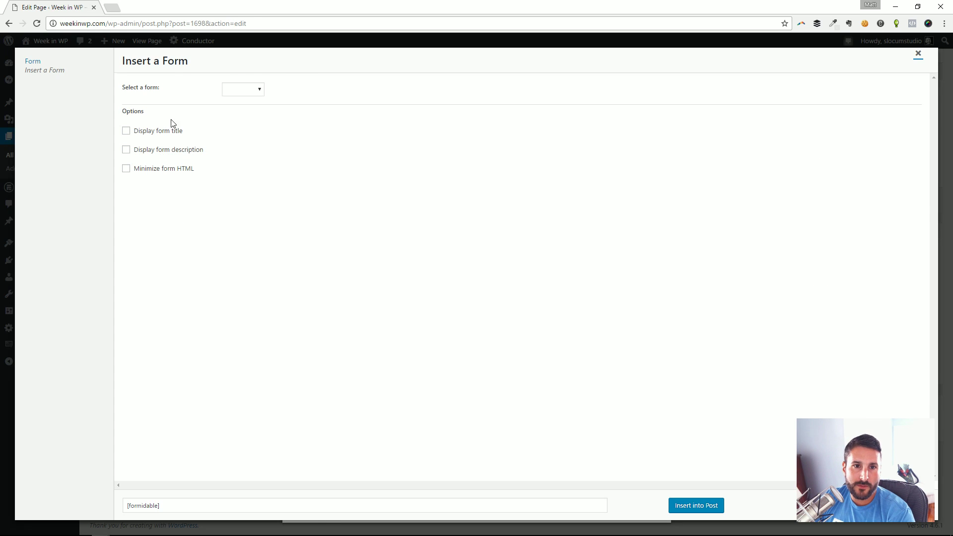
click(256, 88)
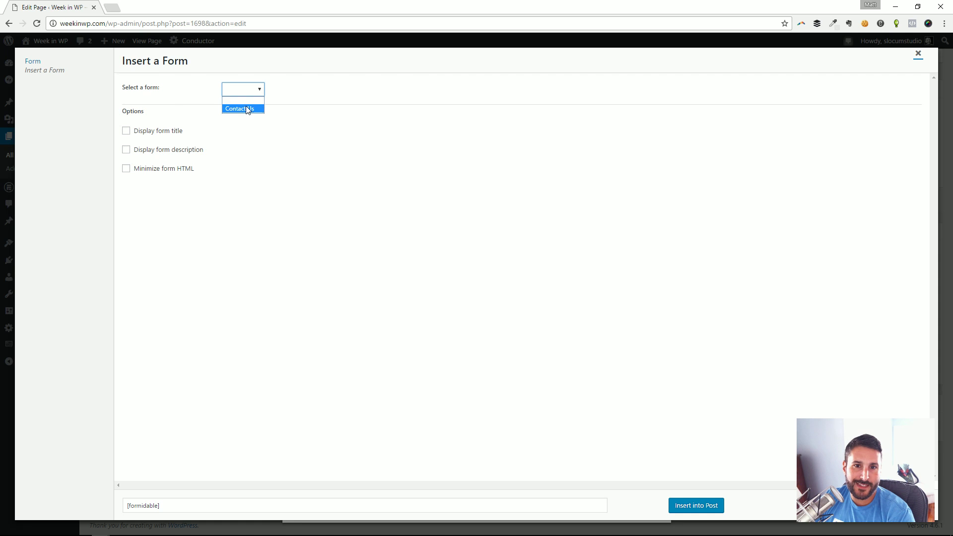
click(249, 106)
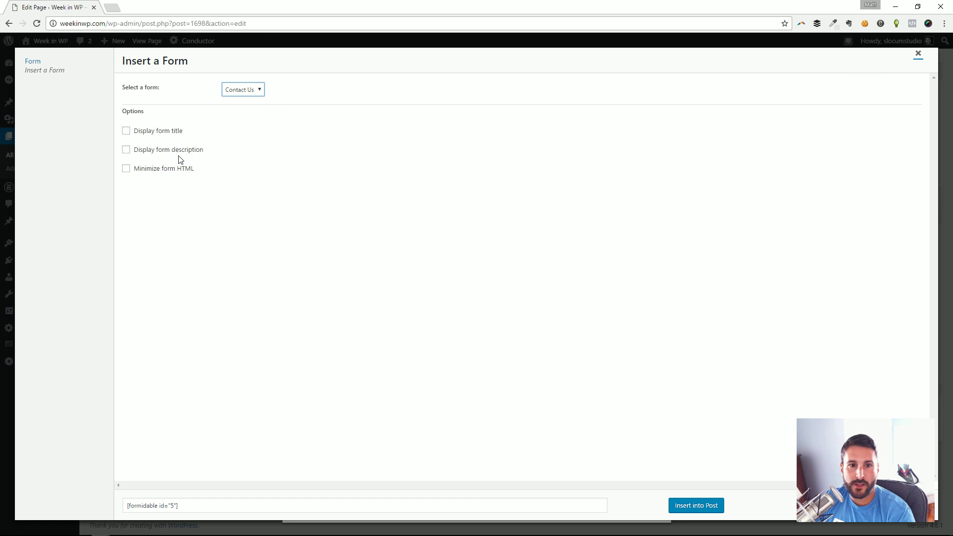
click(696, 505)
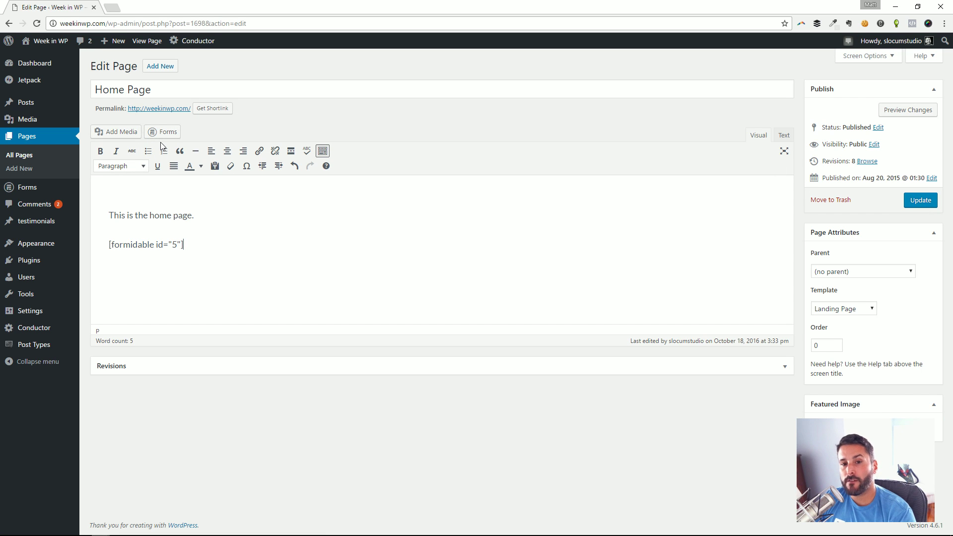
click(907, 202)
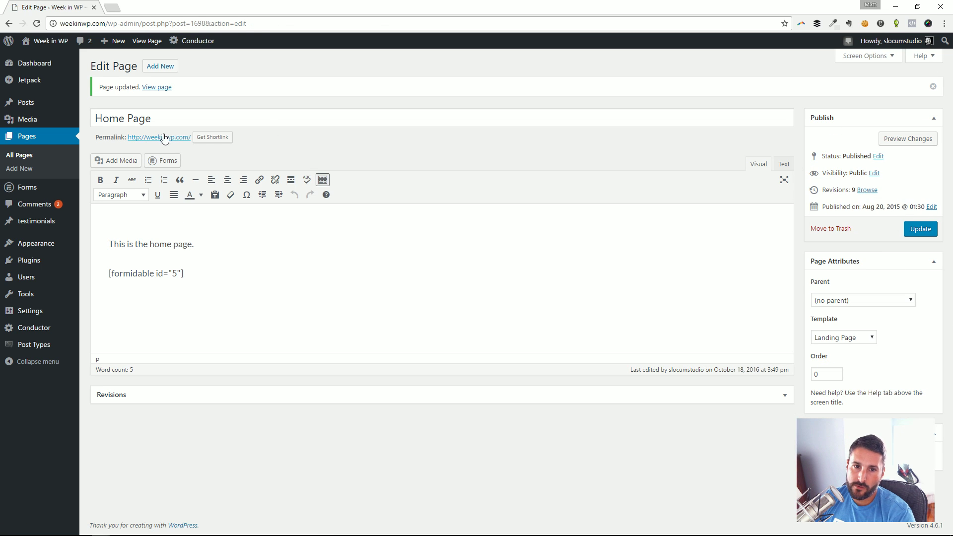
- View the live Home Page and scroll through the Name, Email, Website, Subject and Message fields
click(164, 135)
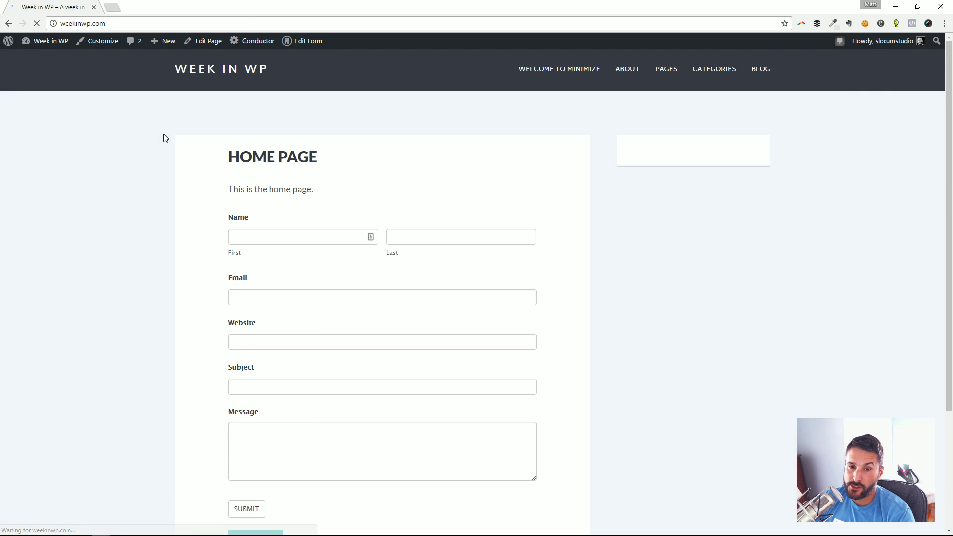
scroll(315, 191, down, 2)
scroll(314, 298, up, 2)
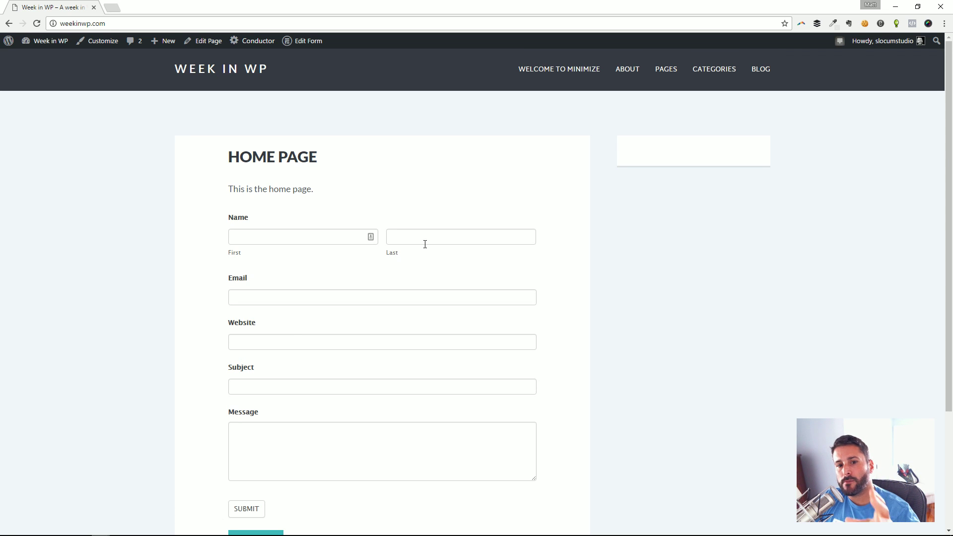
scroll(427, 231, down, 2)
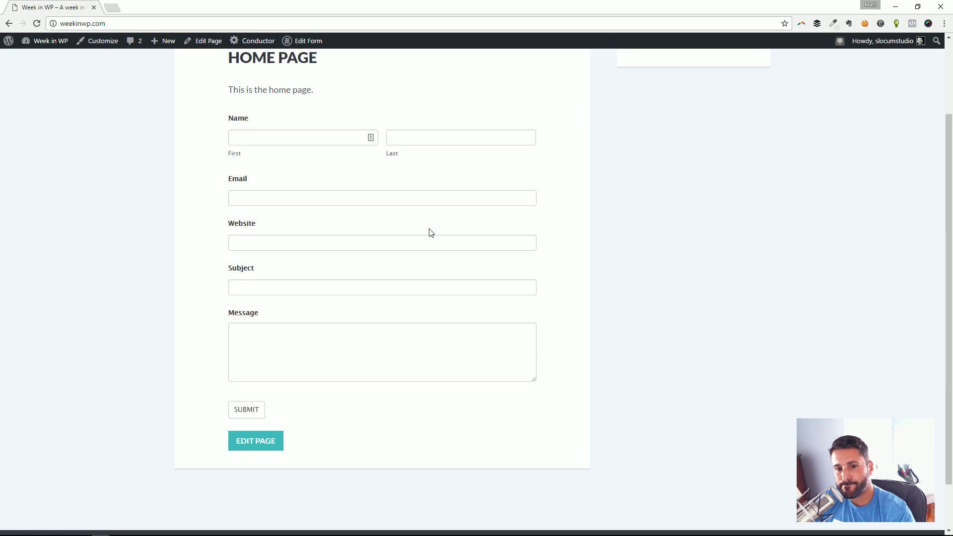
scroll(428, 232, up, 2)
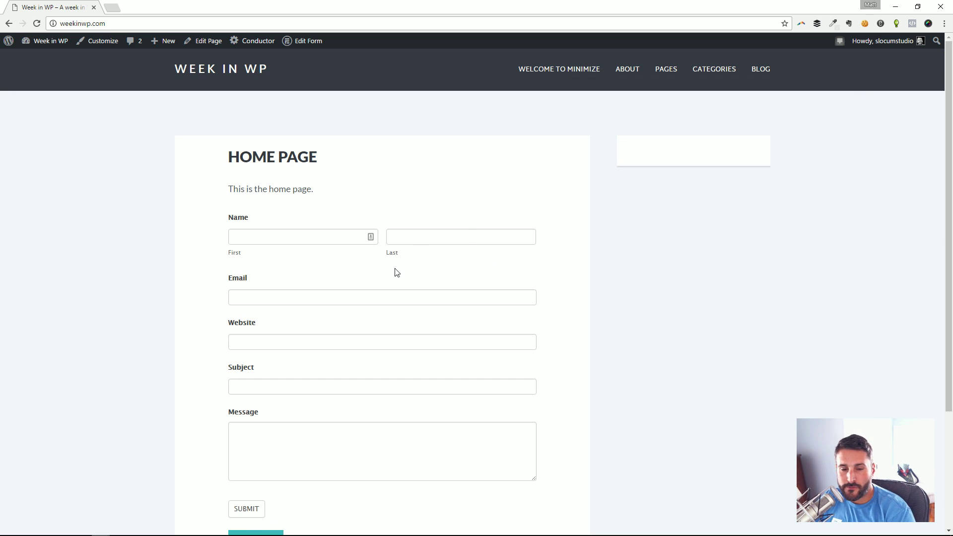
scroll(387, 235, down, 2)
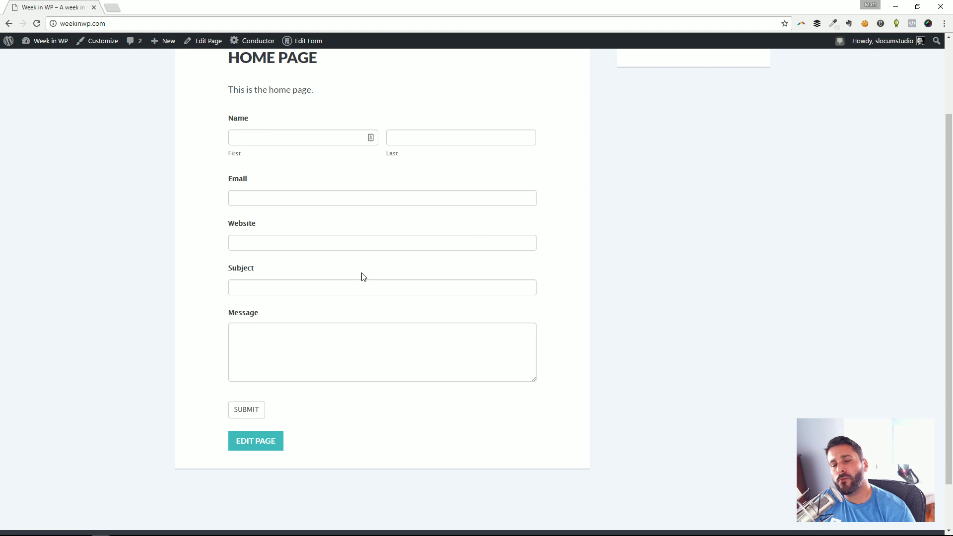
scroll(373, 267, up, 2)
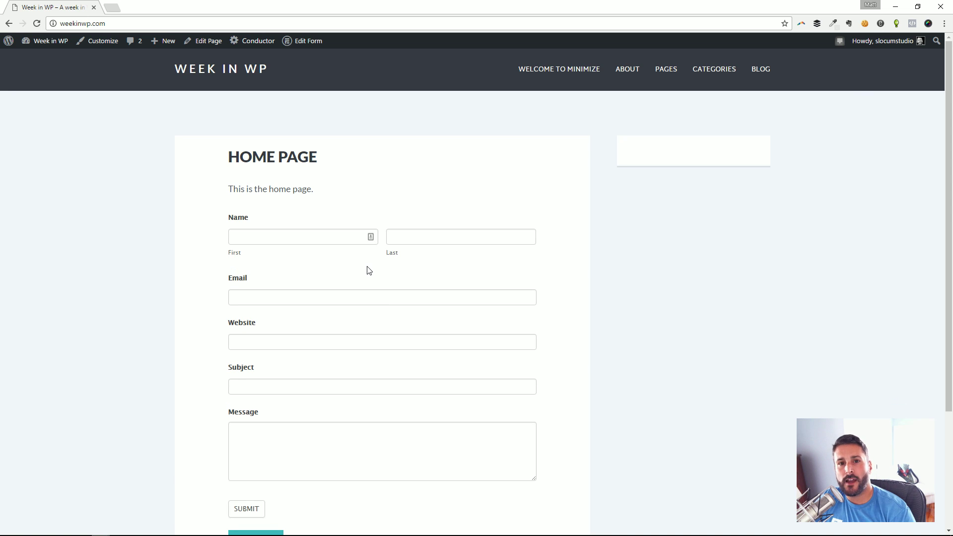
scroll(370, 255, down, 1)
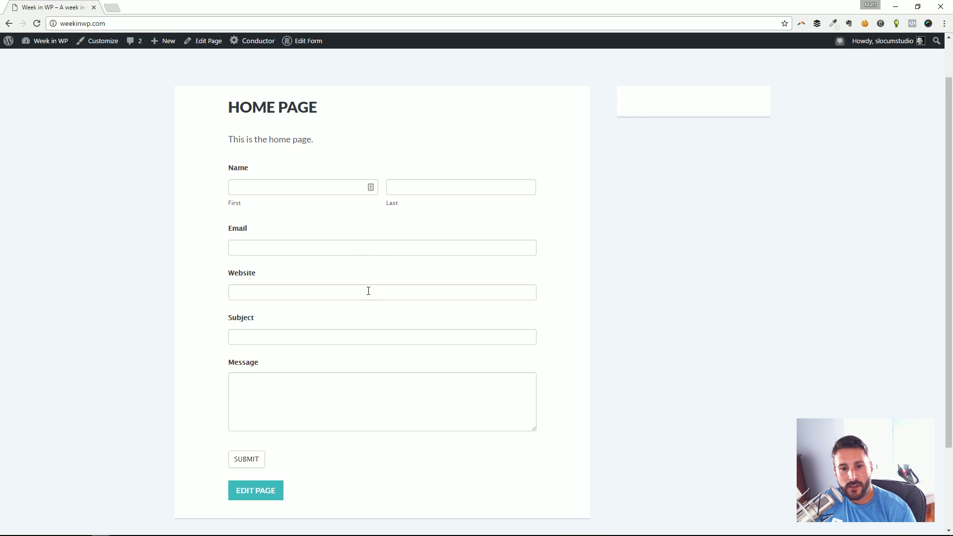
scroll(368, 290, down, 1)
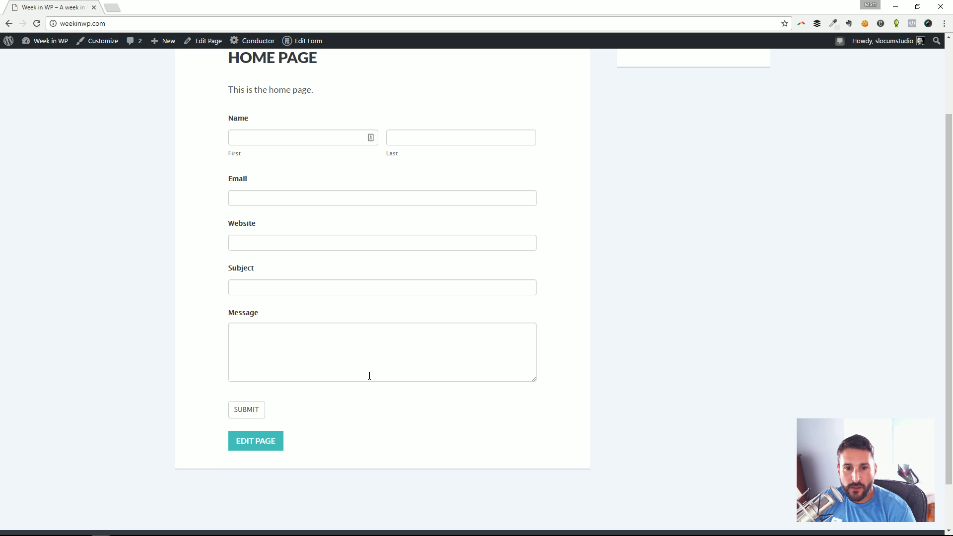
scroll(348, 213, up, 2)
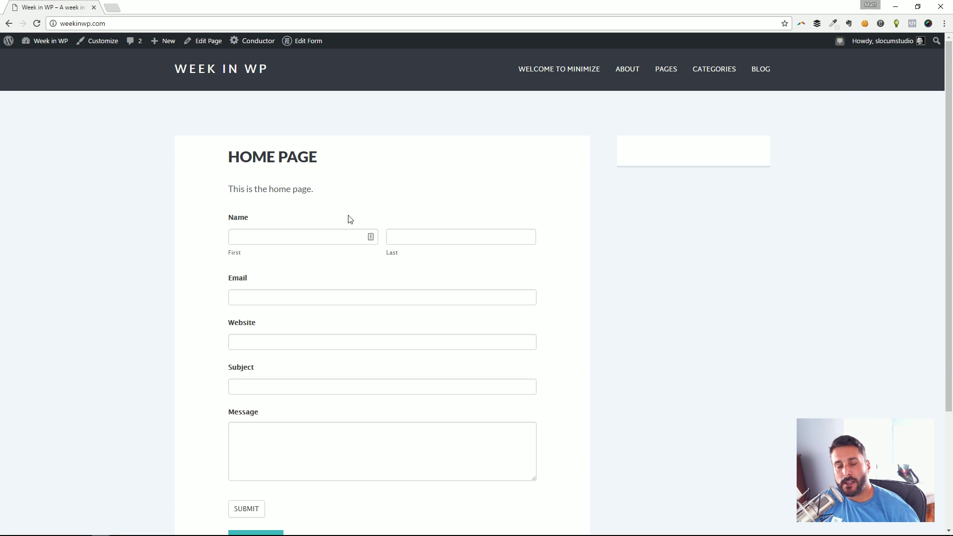
scroll(366, 246, down, 1)
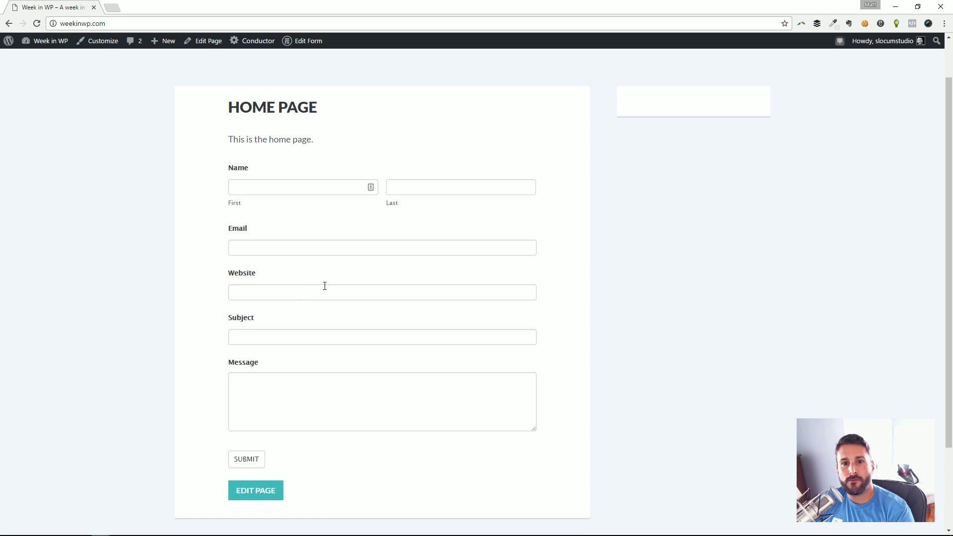
scroll(312, 267, up, 1)
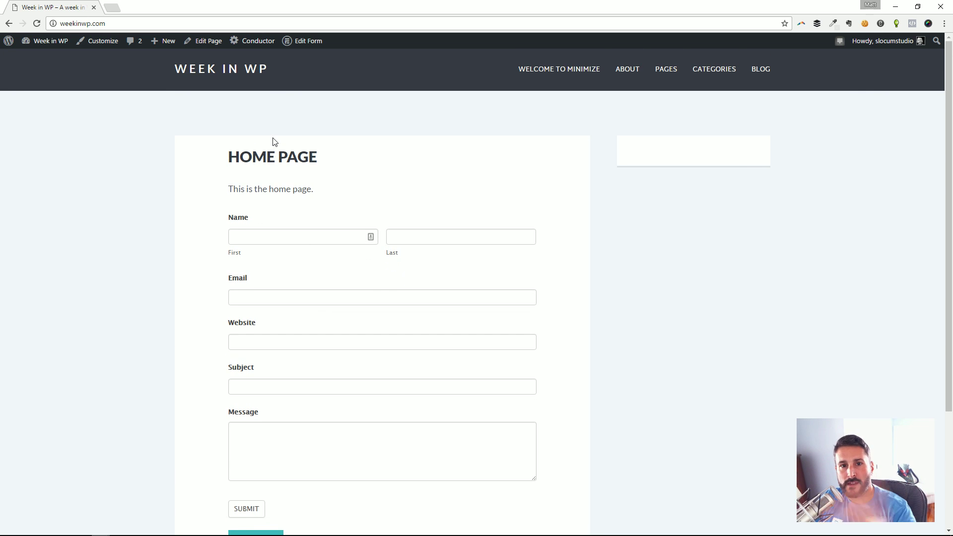
- Start a new form in Formidable Forms from the Dashboard
mouse_move(49, 41)
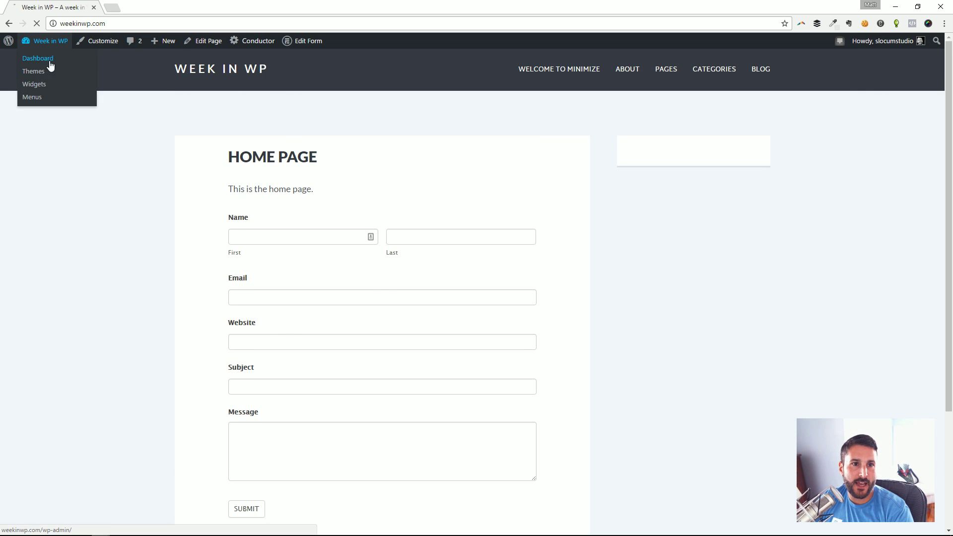
click(49, 61)
mouse_move(65, 189)
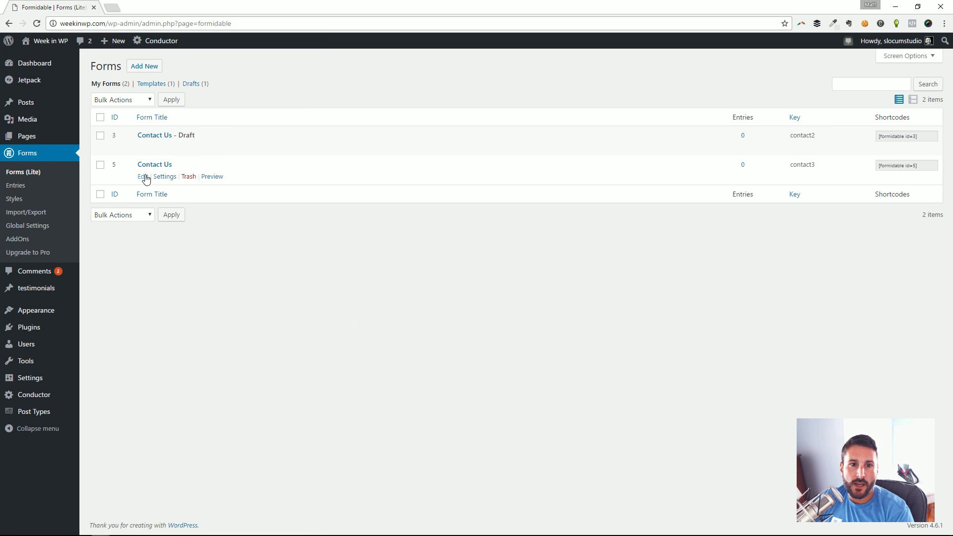
click(148, 66)
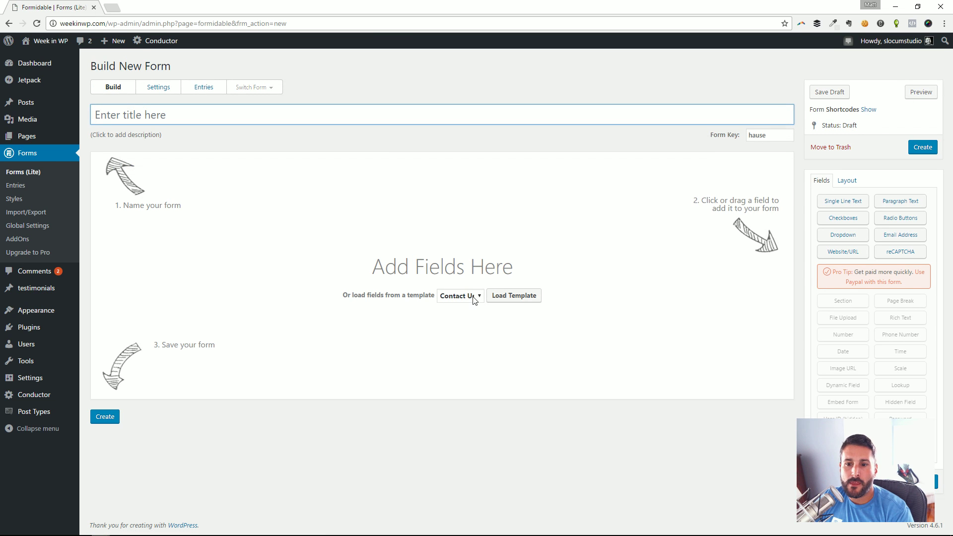
click(476, 298)
click(488, 307)
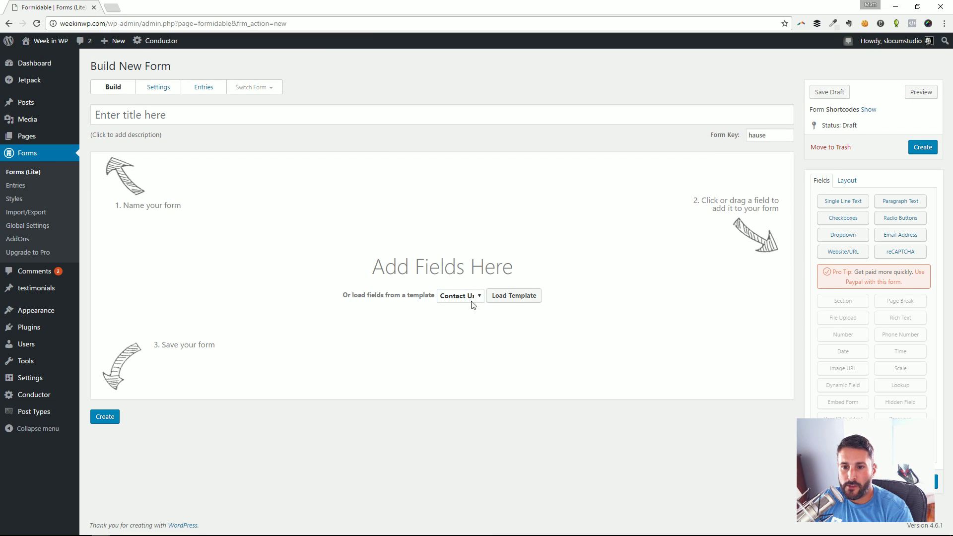
- Add a single-line text field labelled 'Your name' with a Dropdown field below it
click(839, 206)
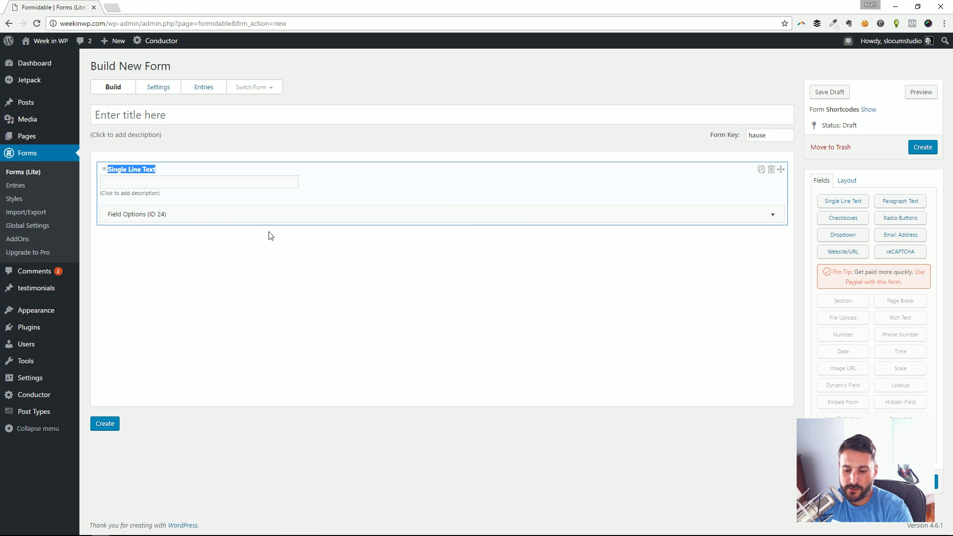
text(Your name)
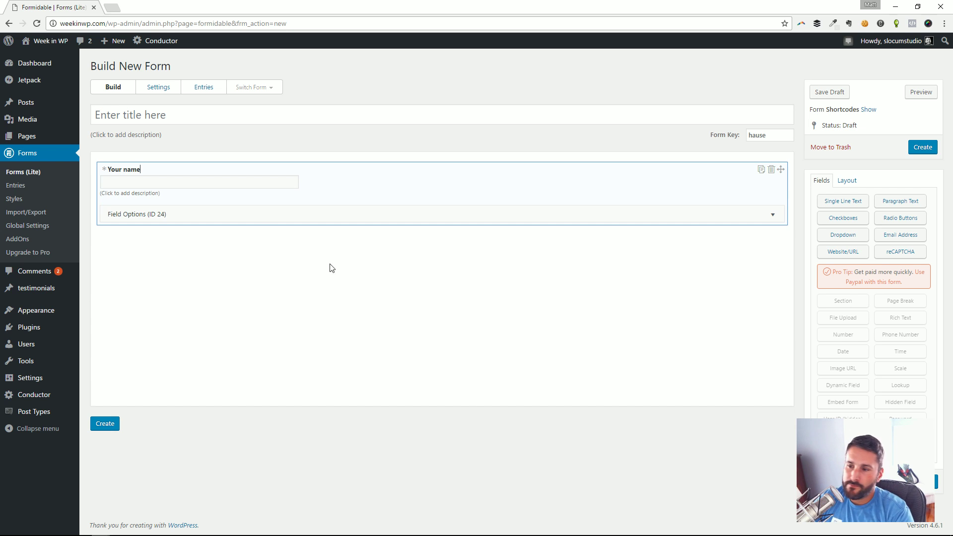
click(842, 235)
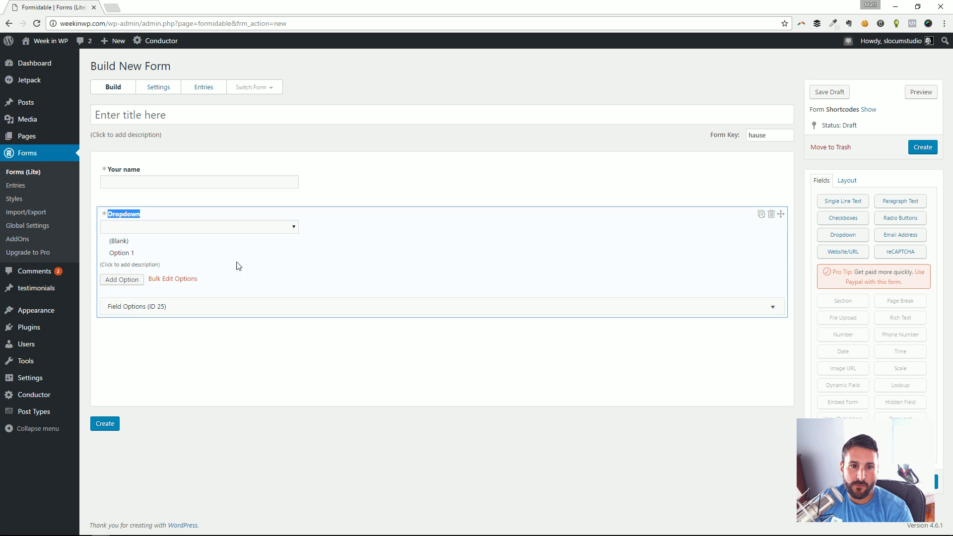